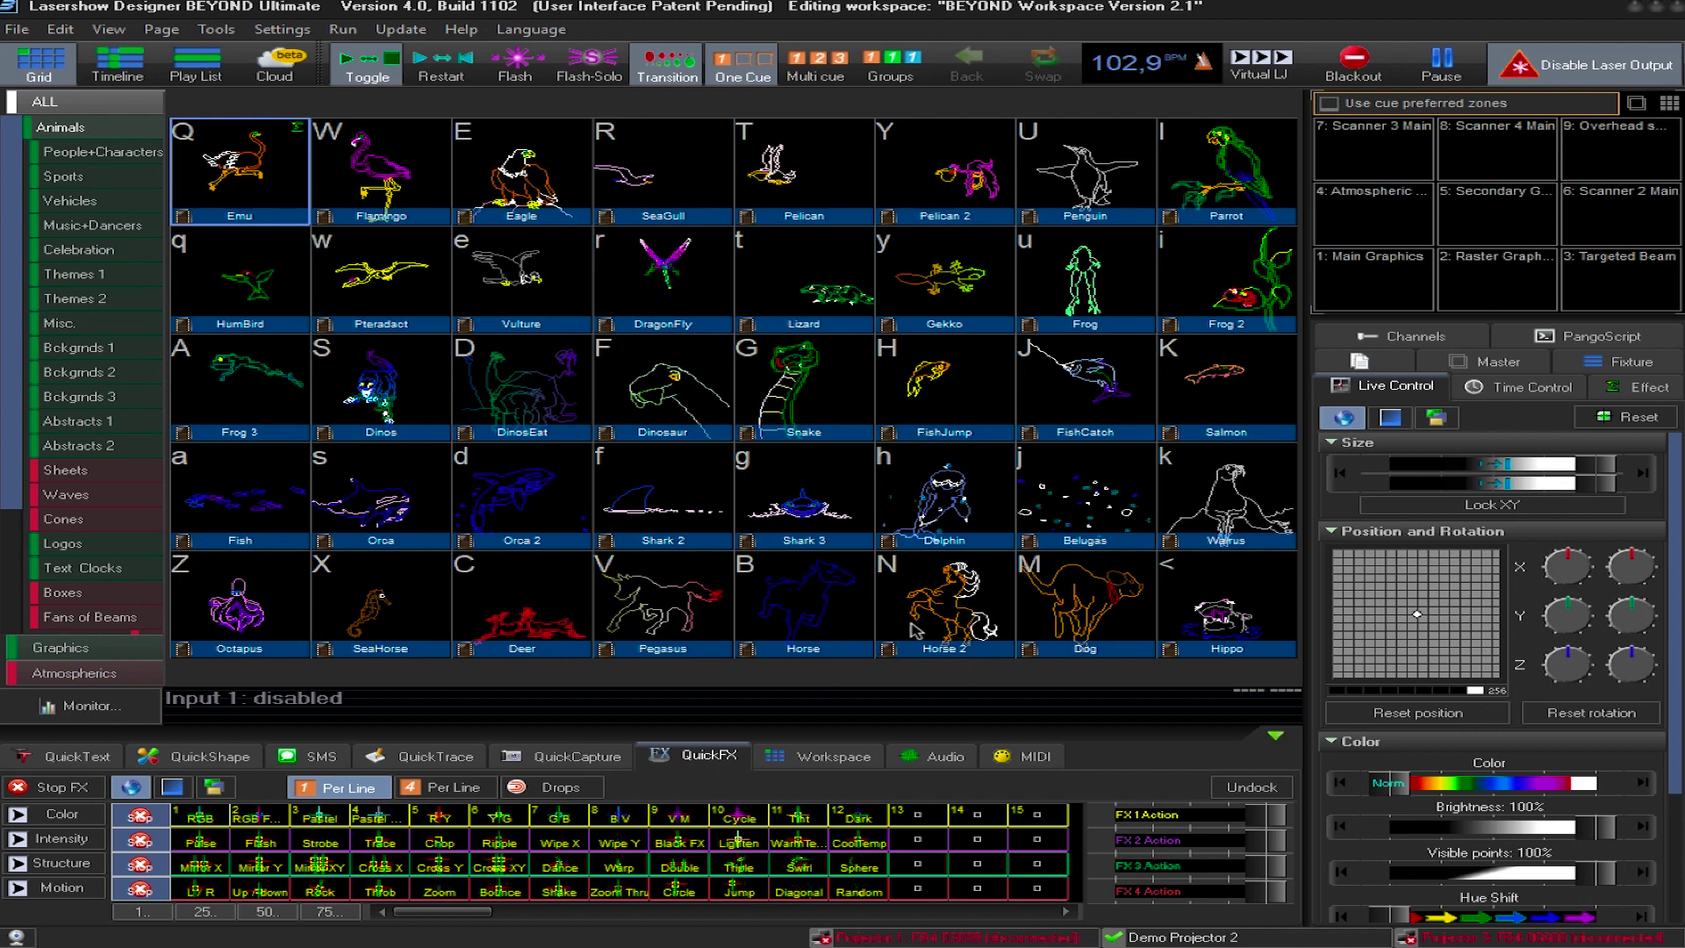
Step: Enable receiving and outgoing OSC messages in OSC Settings and select the destination IP for replacement
left_click(281, 30)
mouse_move(395, 265)
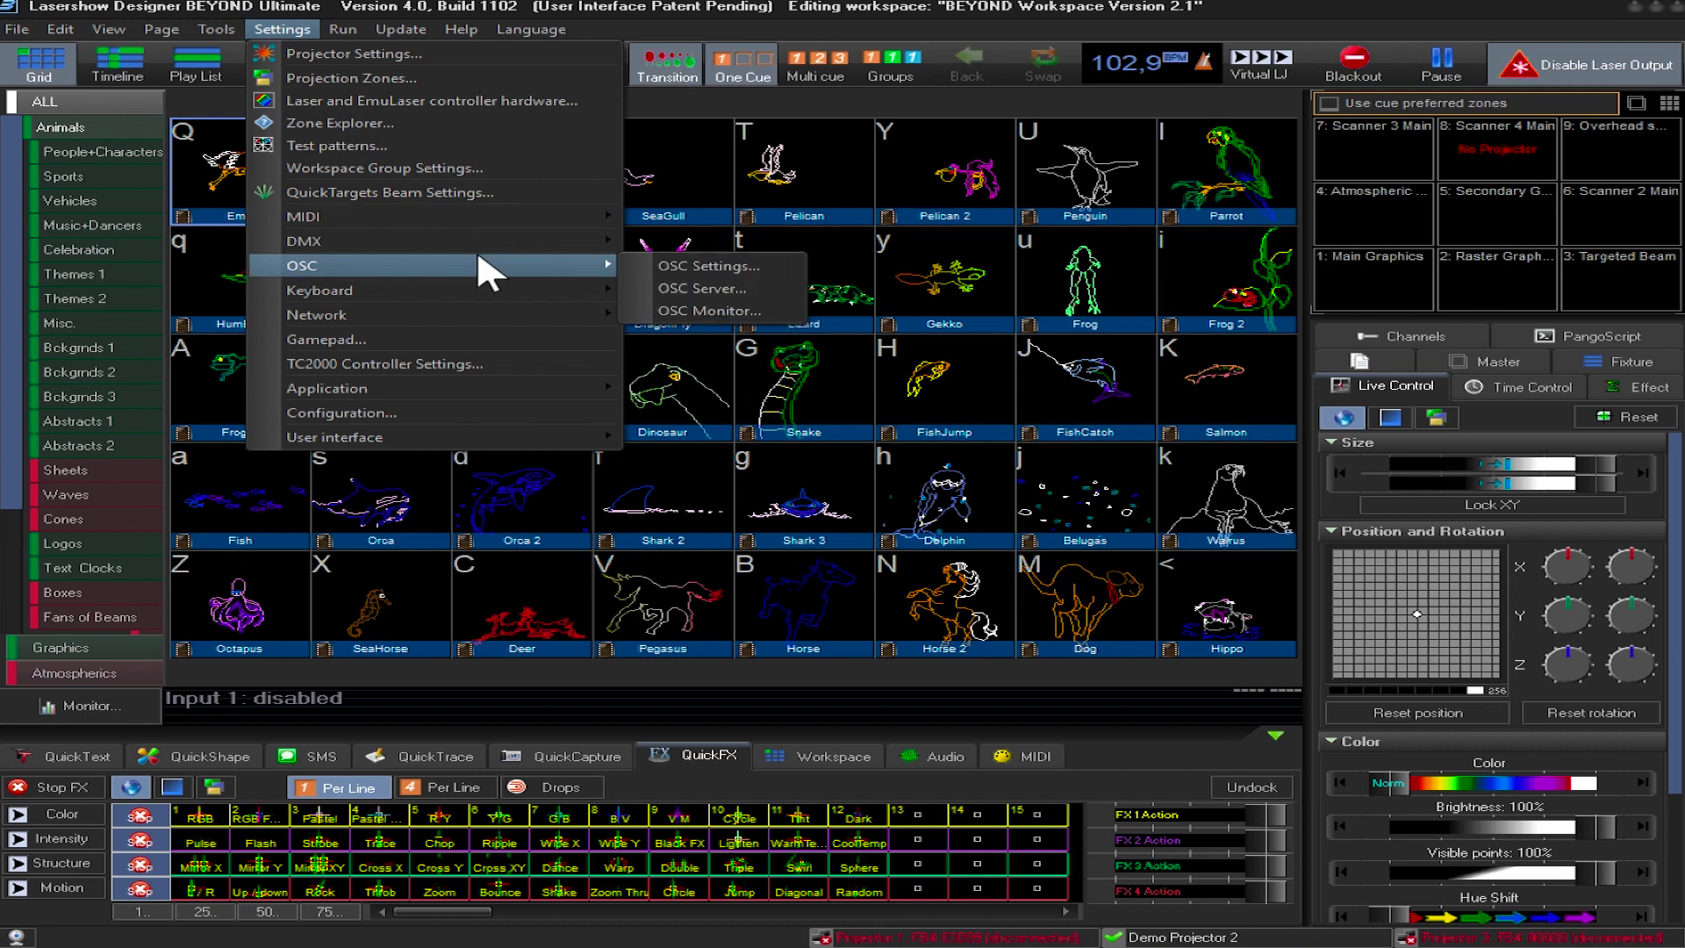
left_click(707, 264)
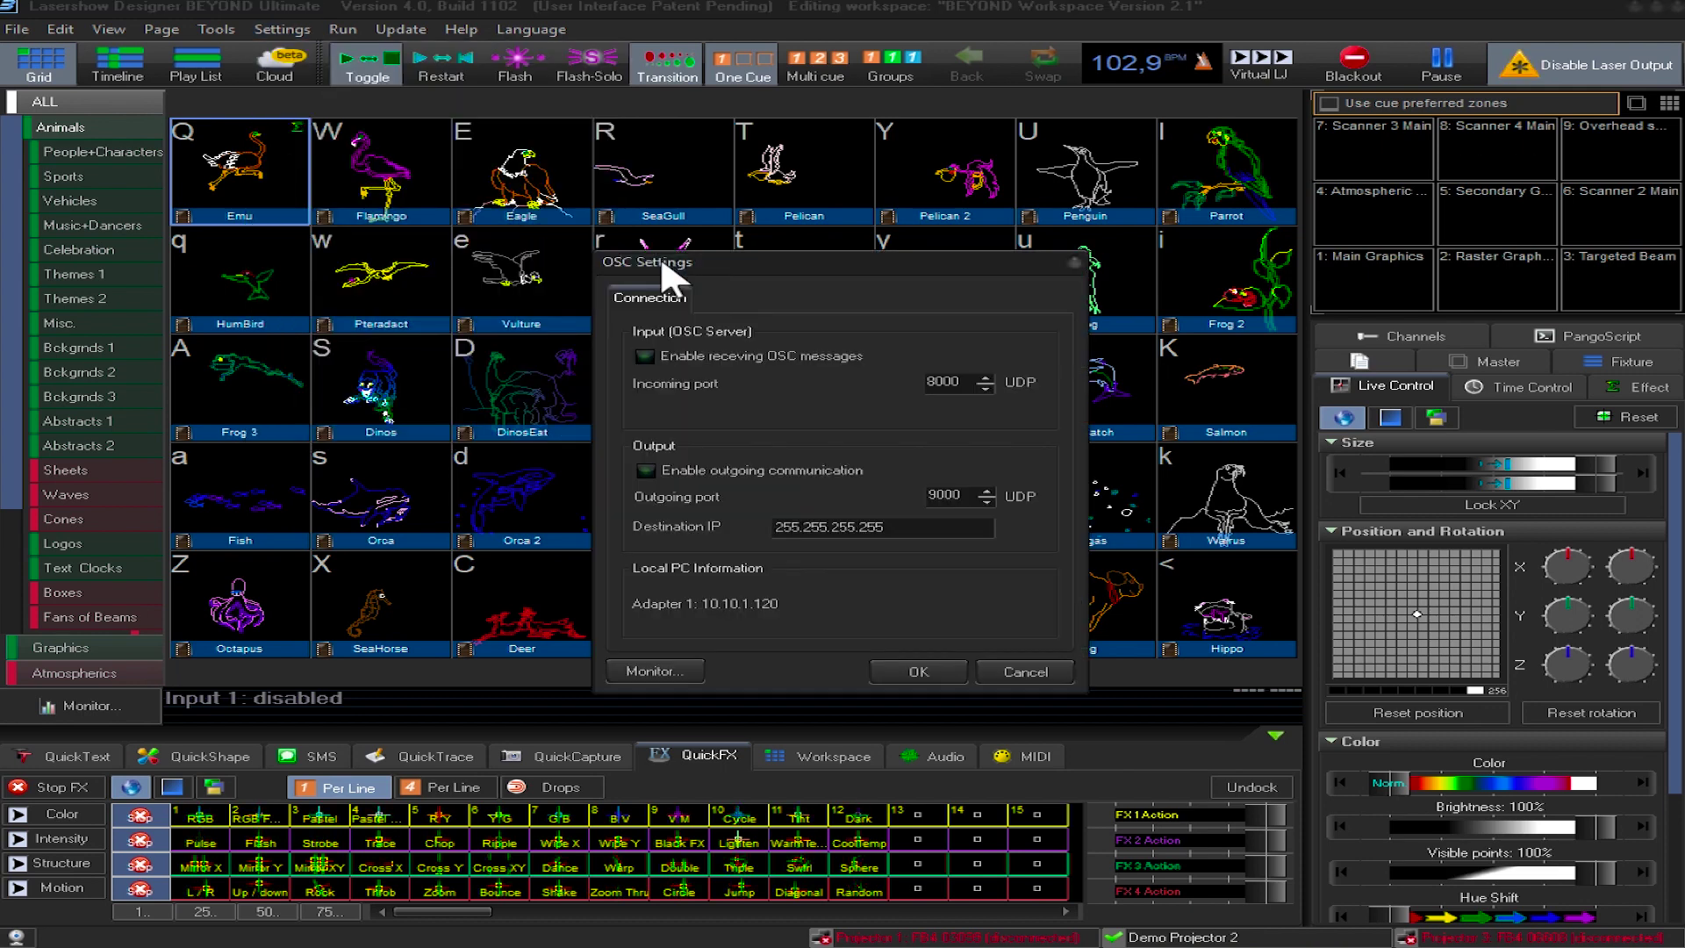
left_click(752, 356)
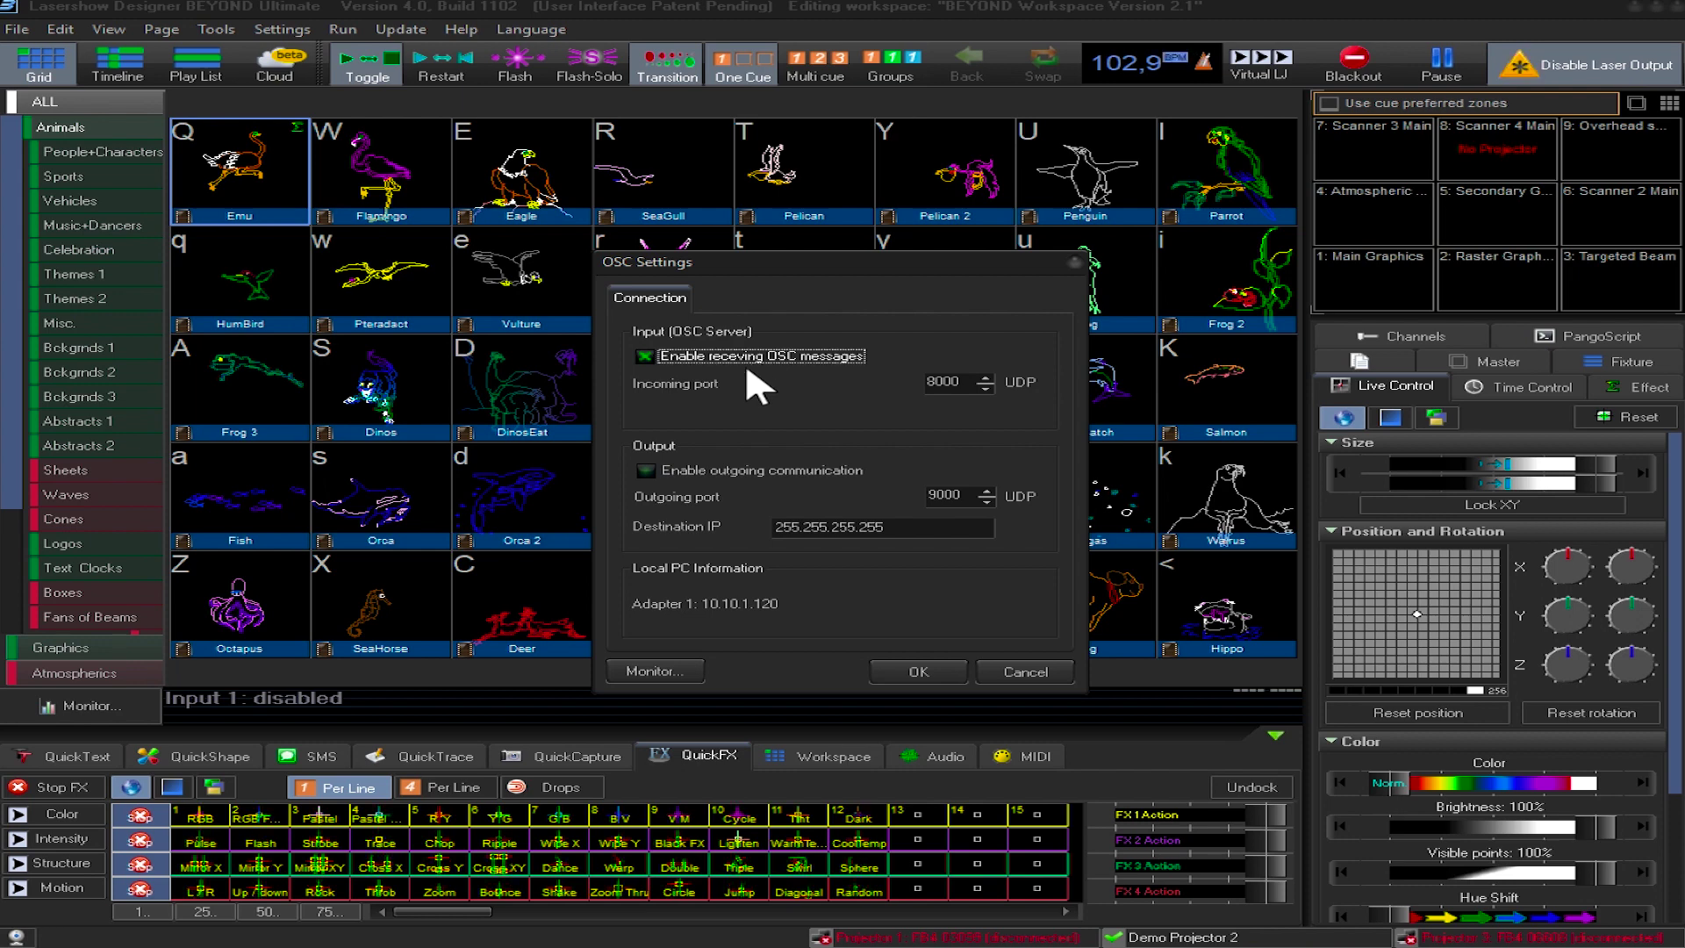
left_click(686, 464)
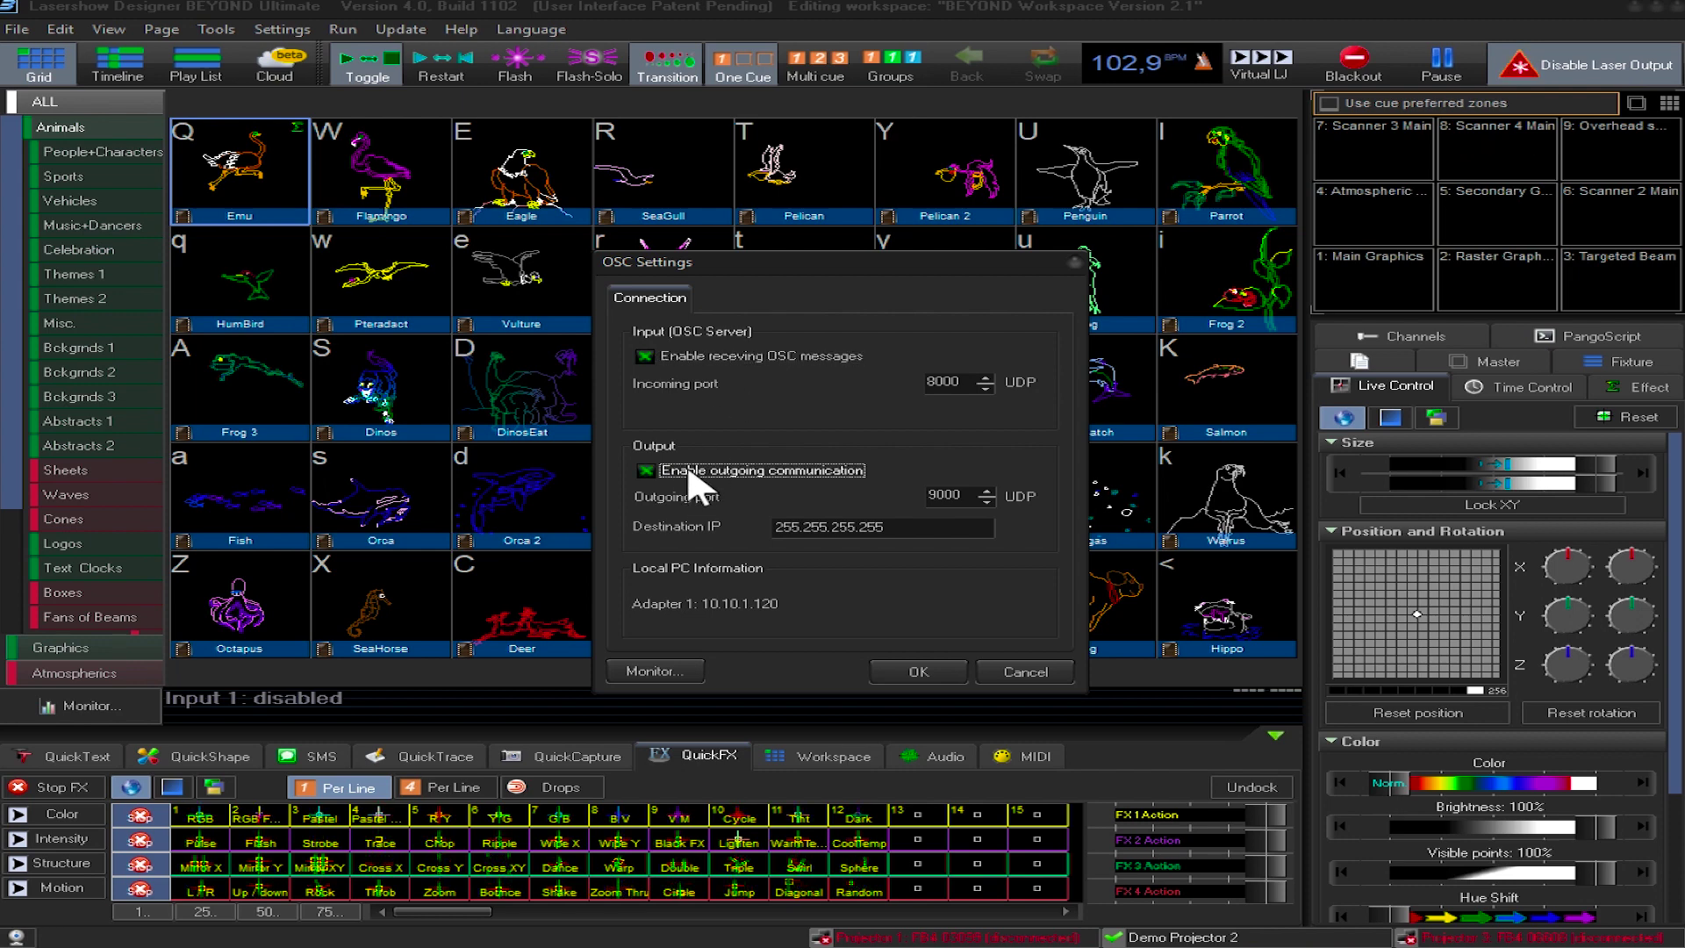
double_click(841, 528)
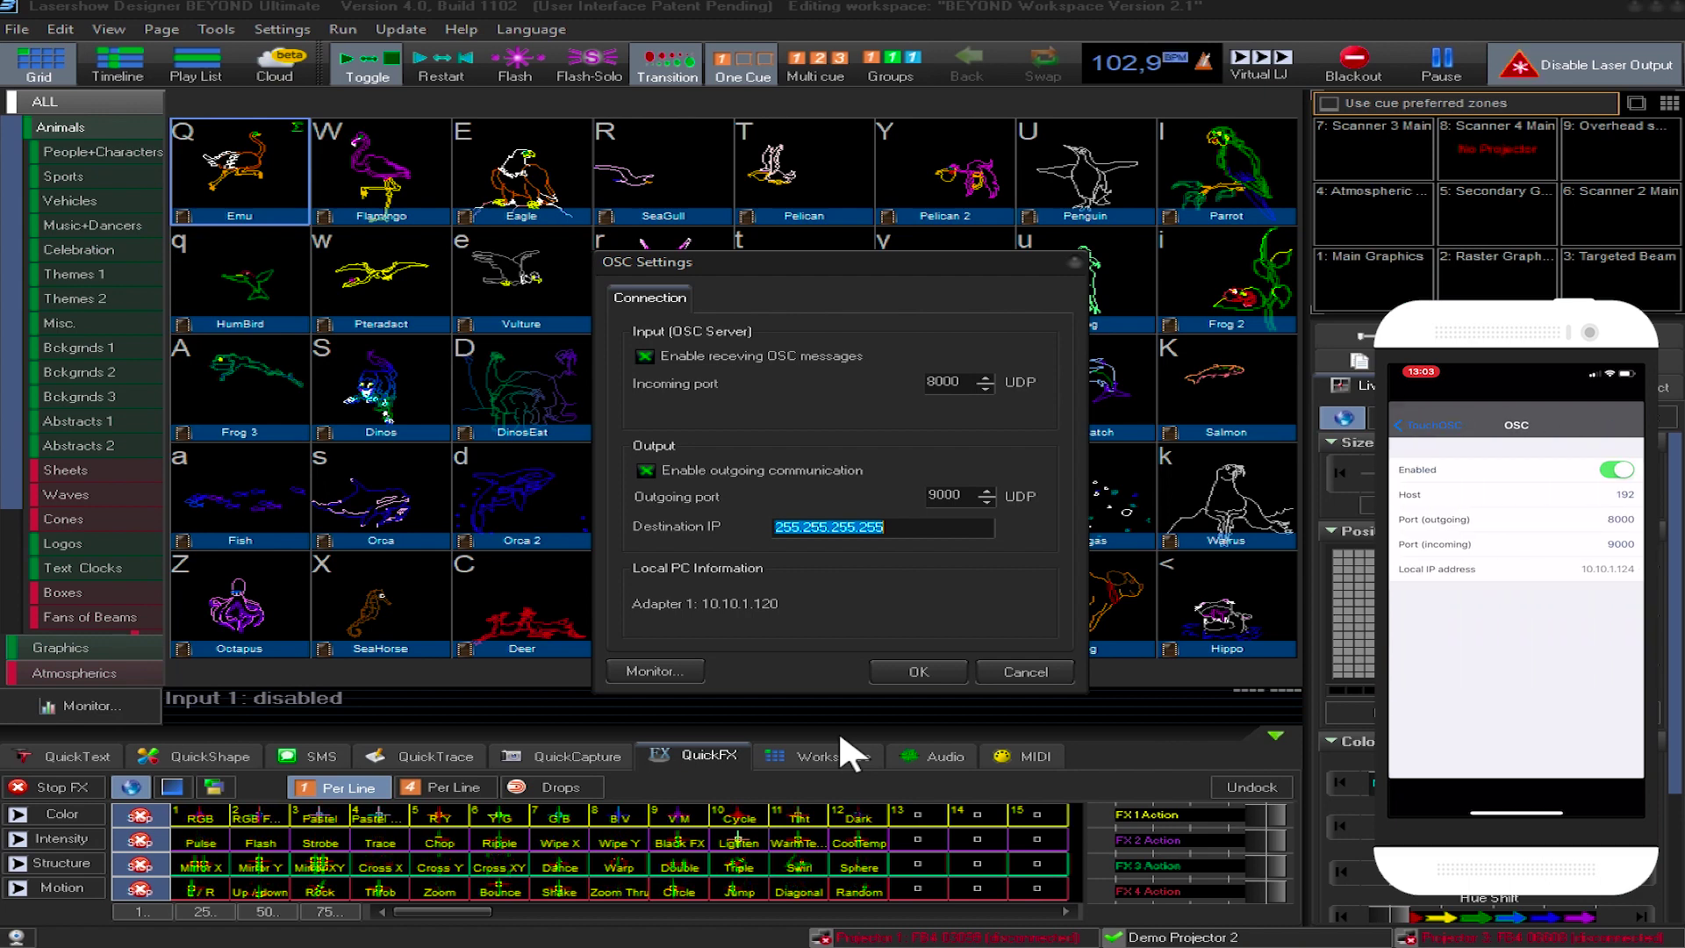
type("10.10.")
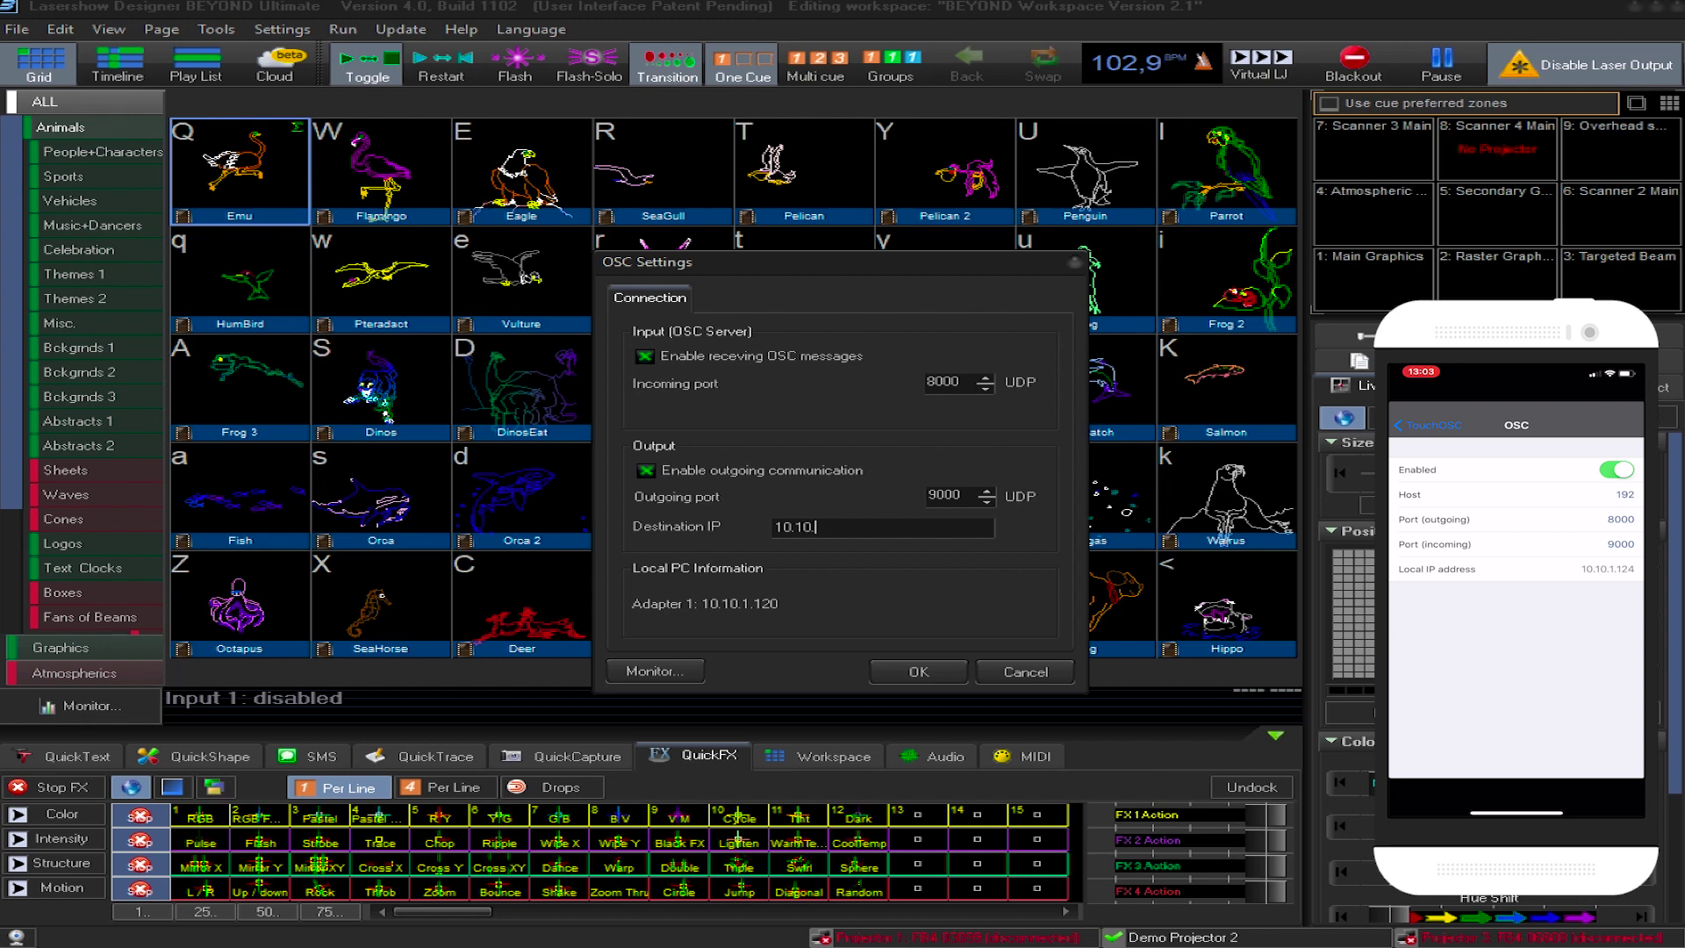
type("1.124")
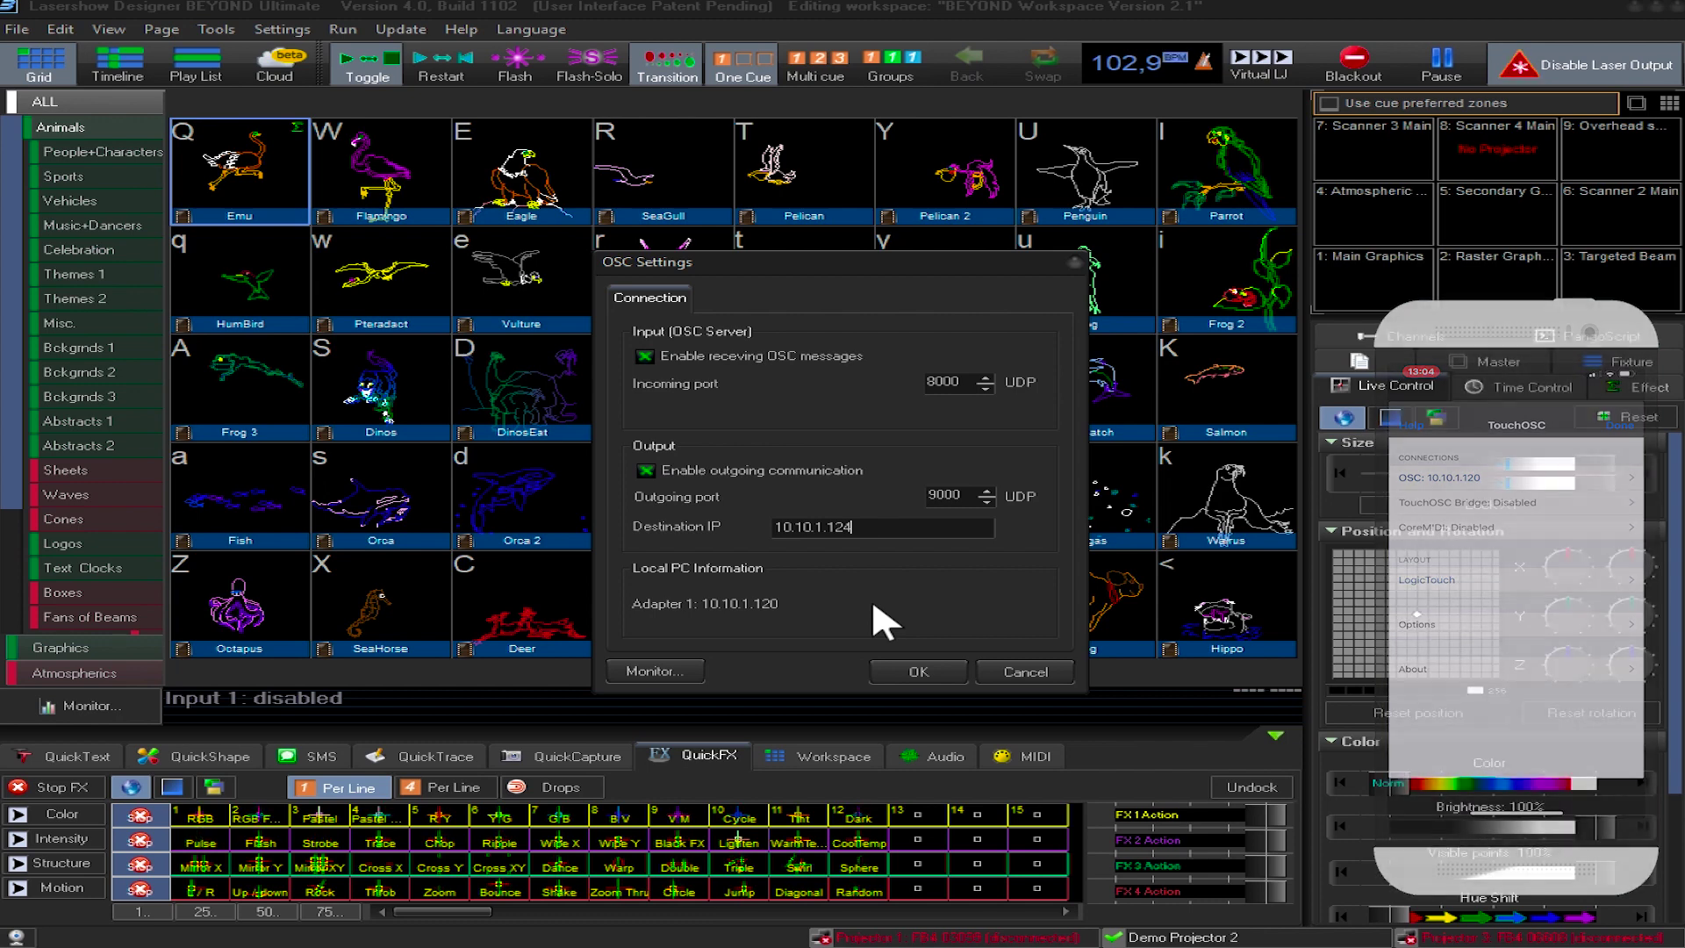
Step: Apply the OSC settings, start the OSC Monitor and enlarge it at the upper left
left_click(918, 672)
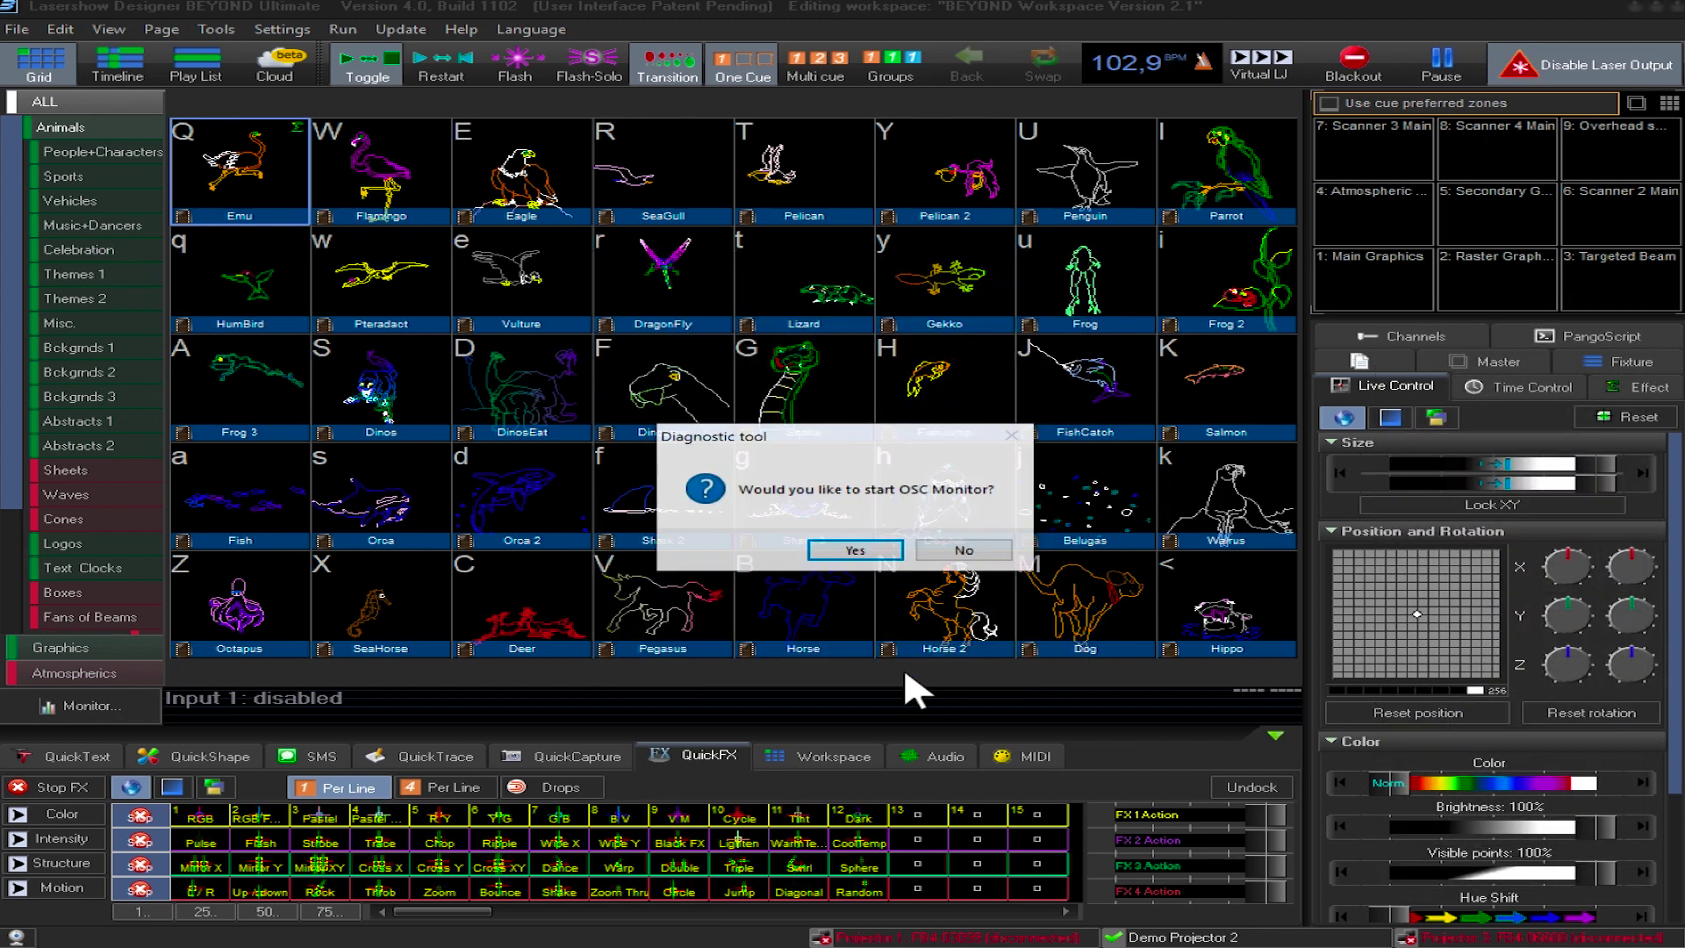
left_click(856, 551)
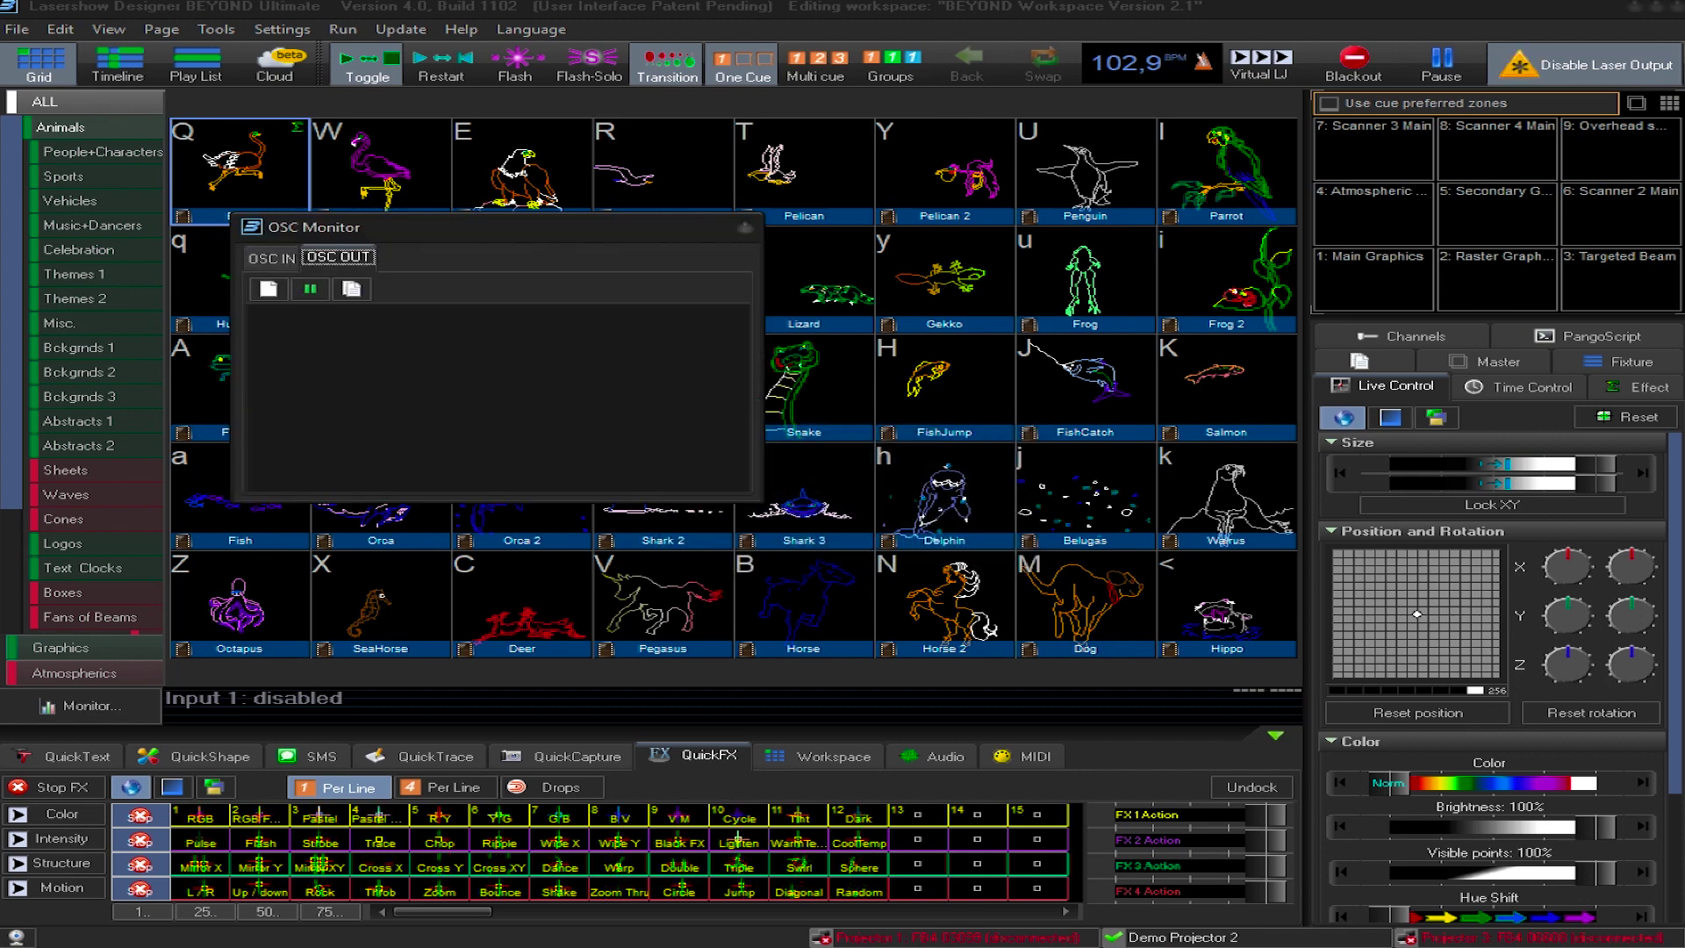
left_click_drag(329, 220, 184, 218)
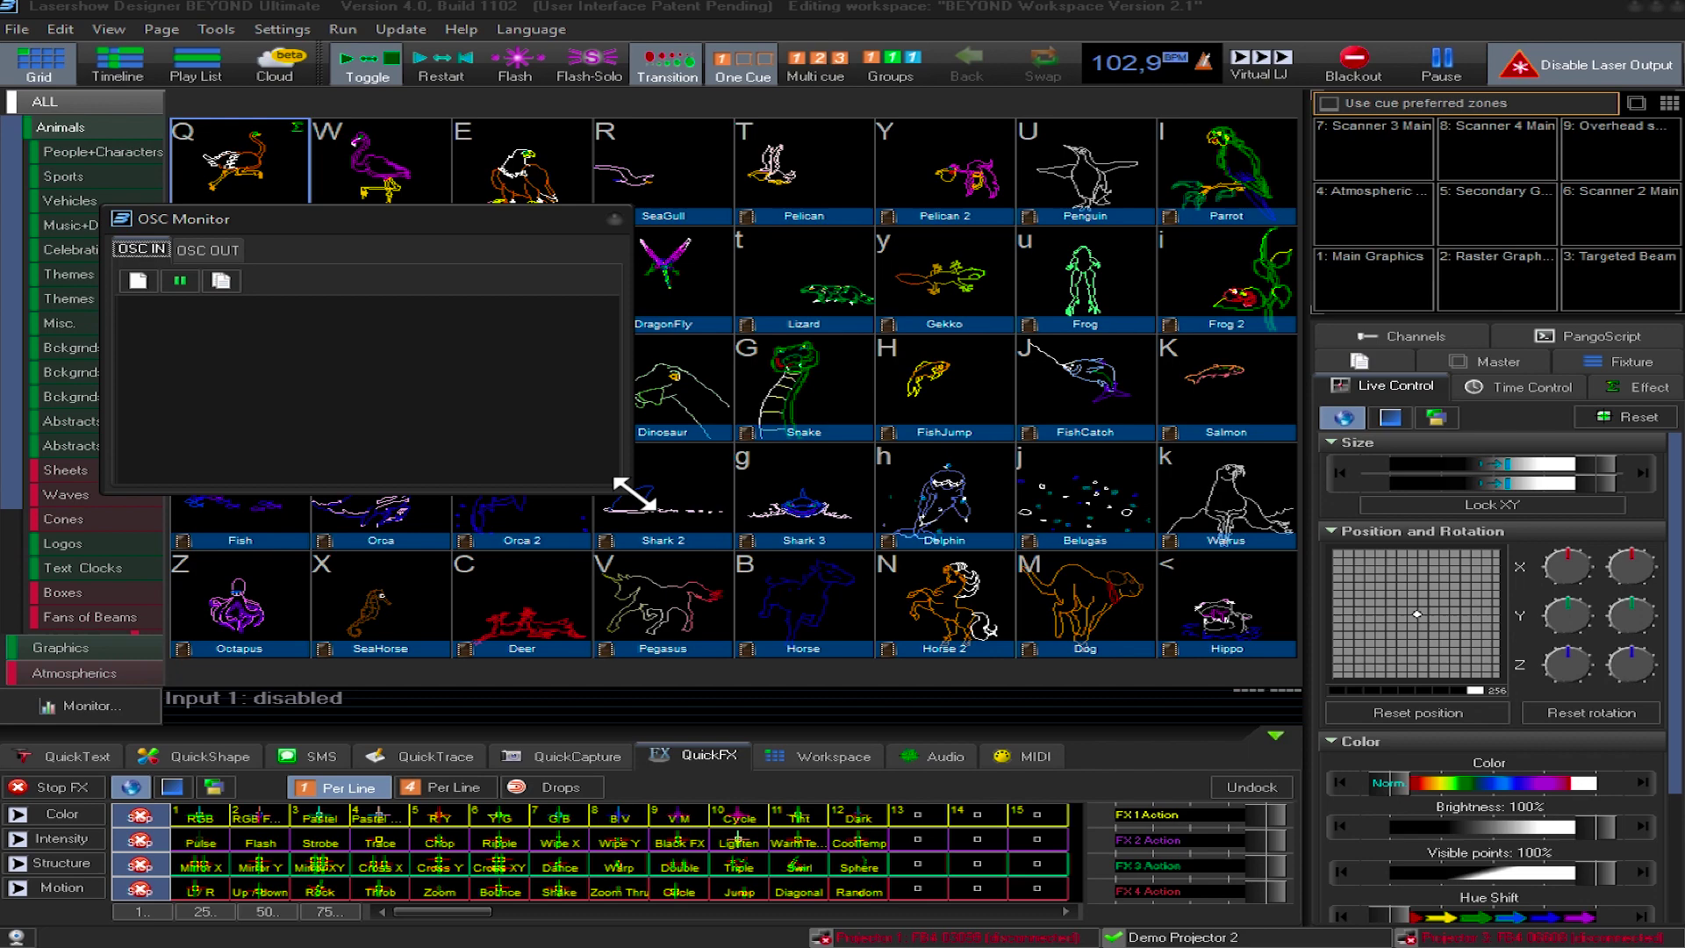
left_click_drag(619, 484, 702, 694)
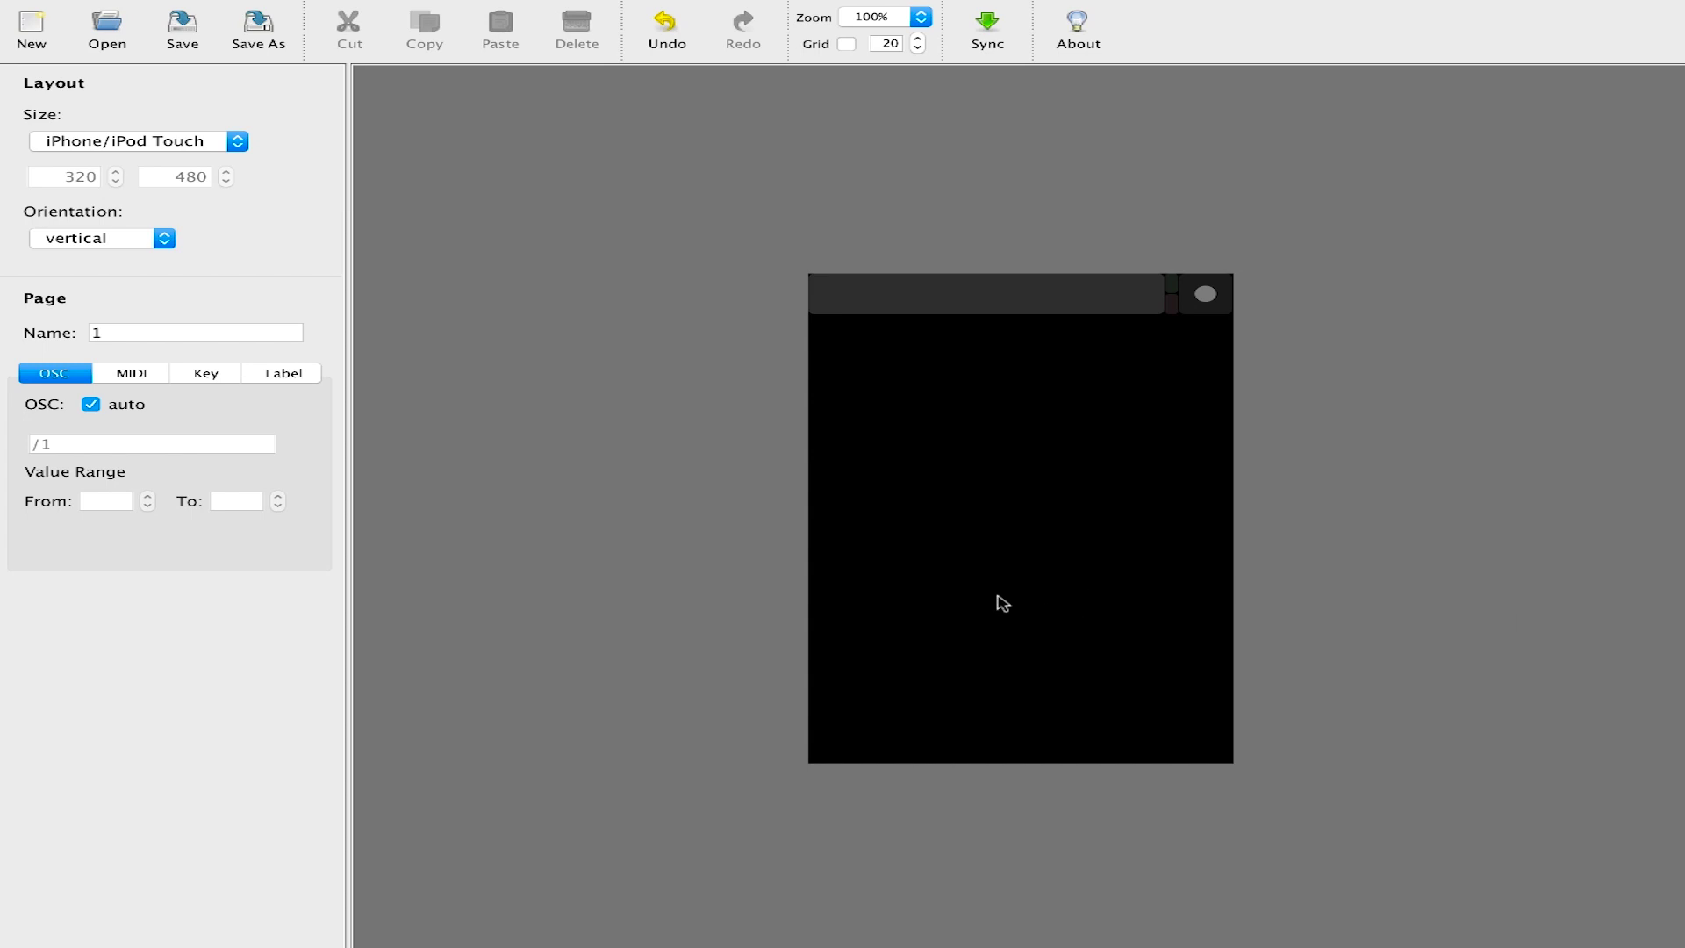
Step: Add a red push button to the layout, nudge it left and copy it
right_click(893, 356)
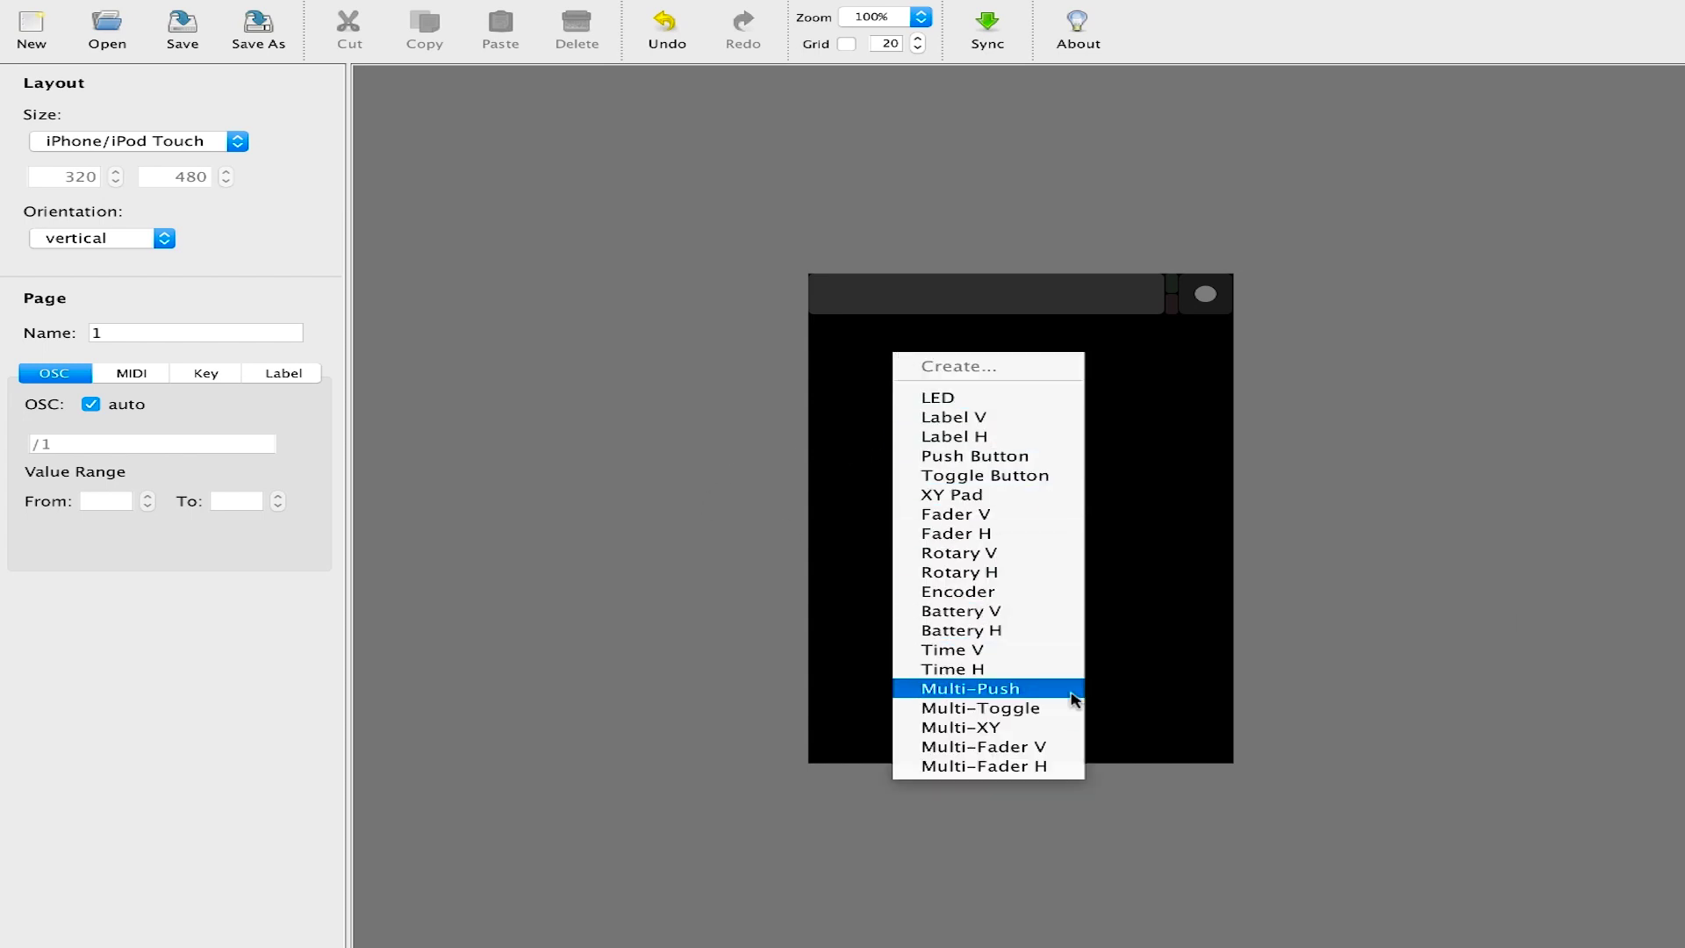
left_click(1021, 461)
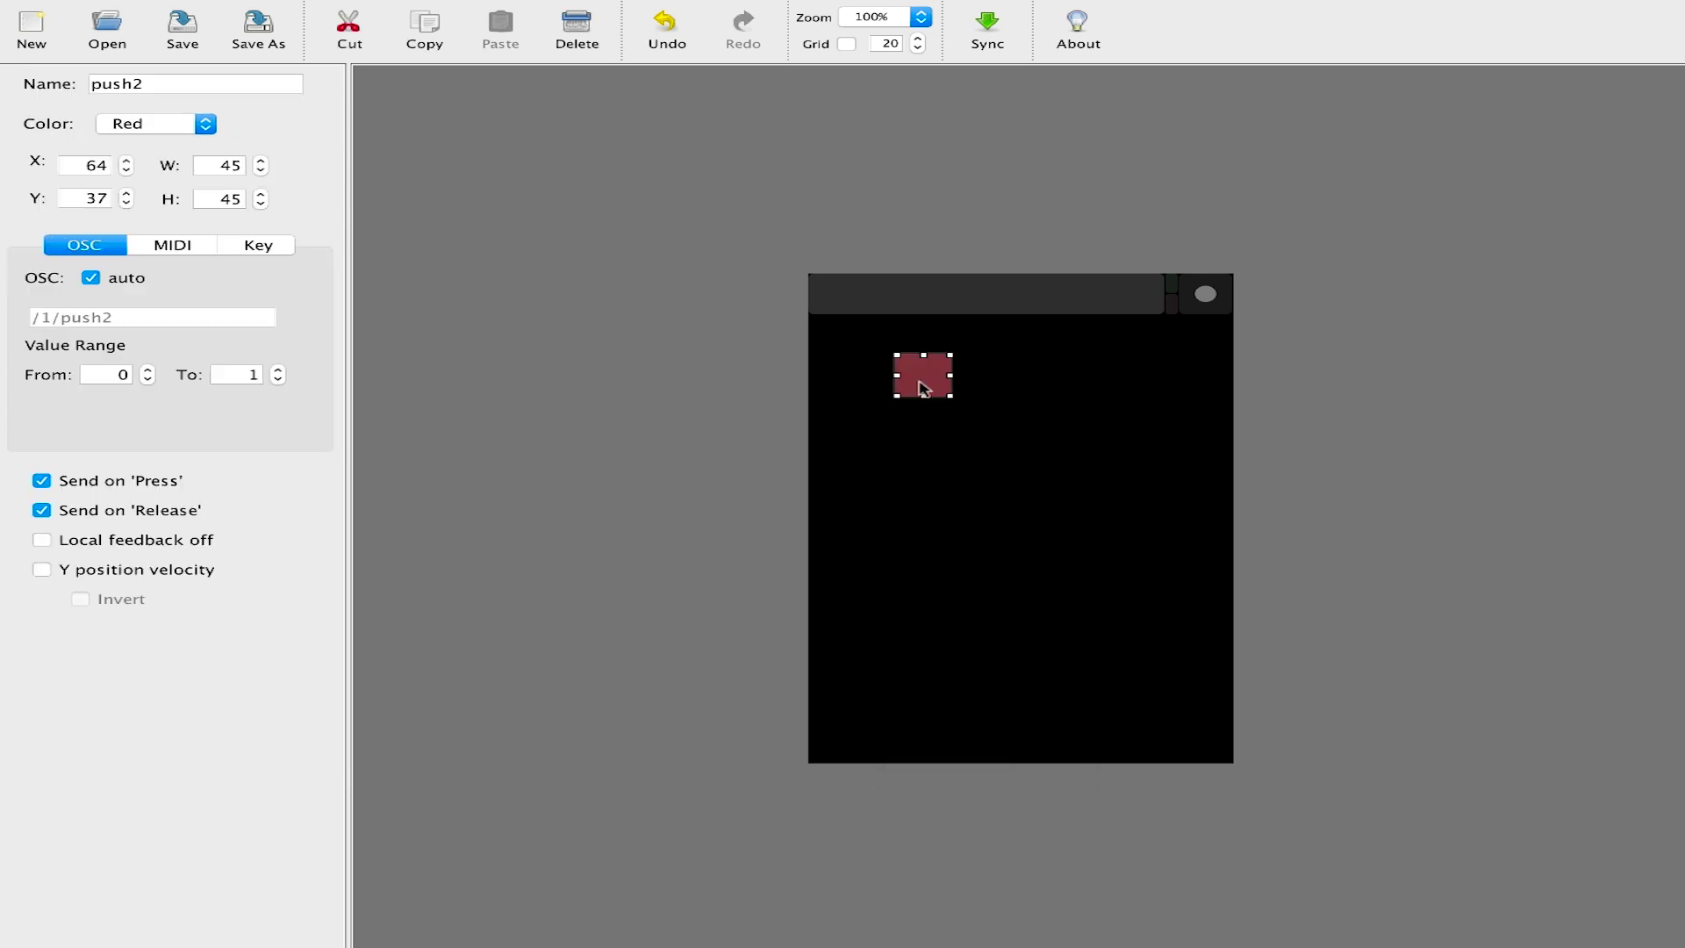
left_click_drag(923, 386, 886, 392)
right_click(887, 387)
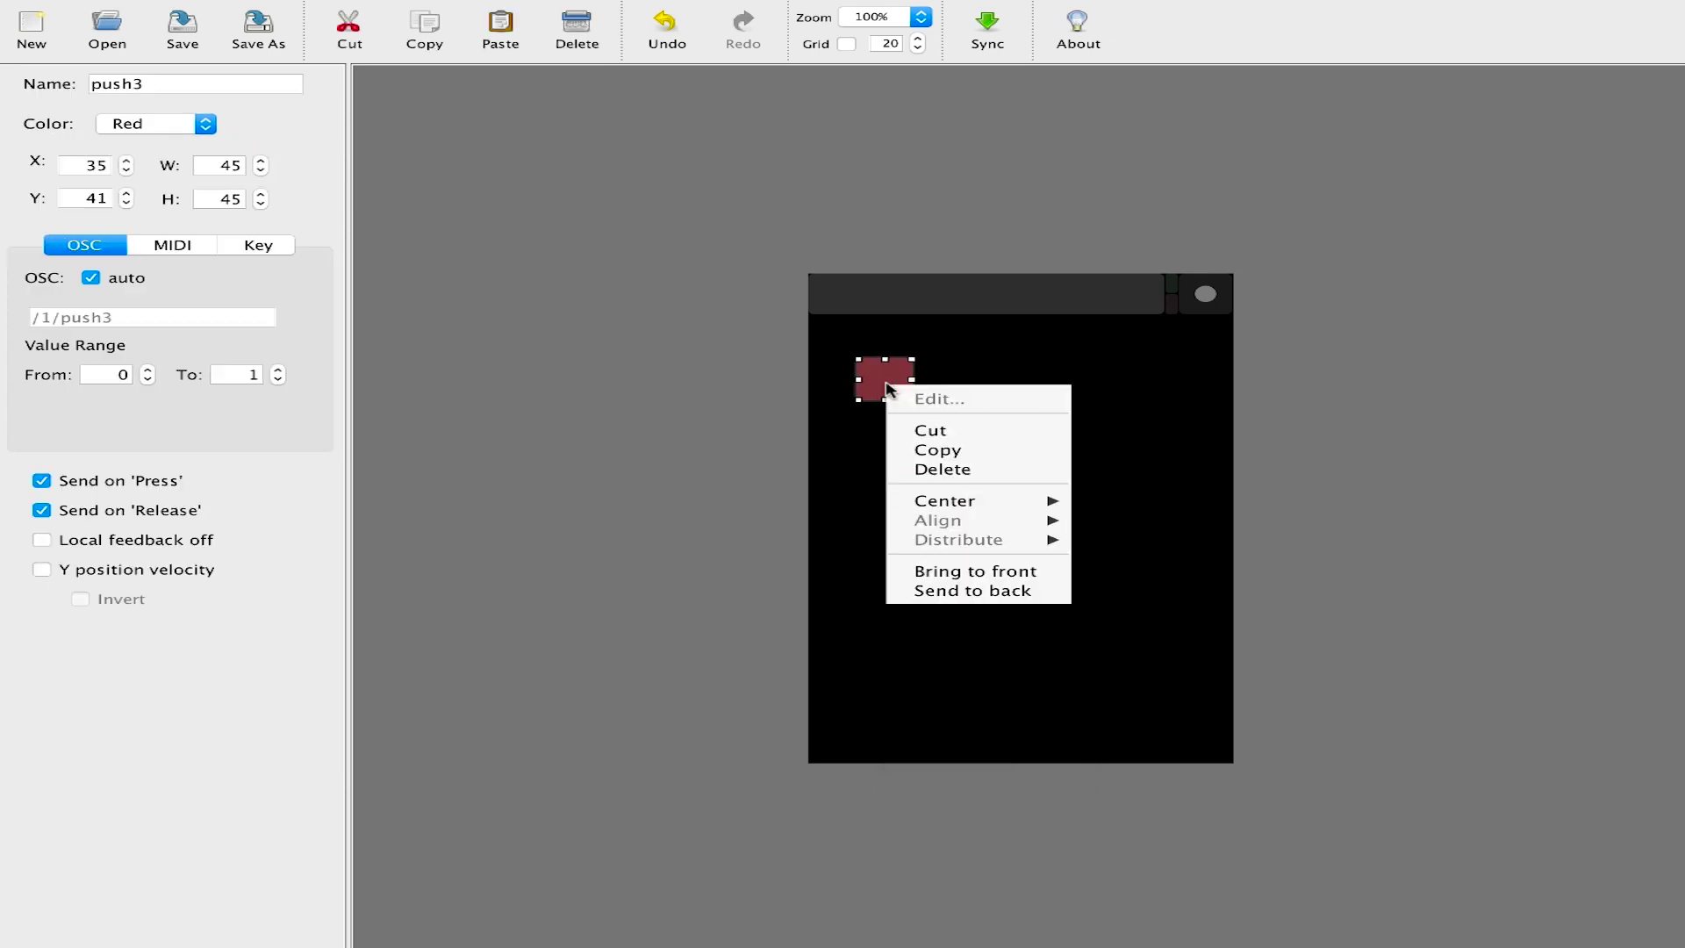
left_click(993, 455)
Step: Add a second push button to the right, align it with the first, and turn off push3's automatic OSC address
right_click(1006, 366)
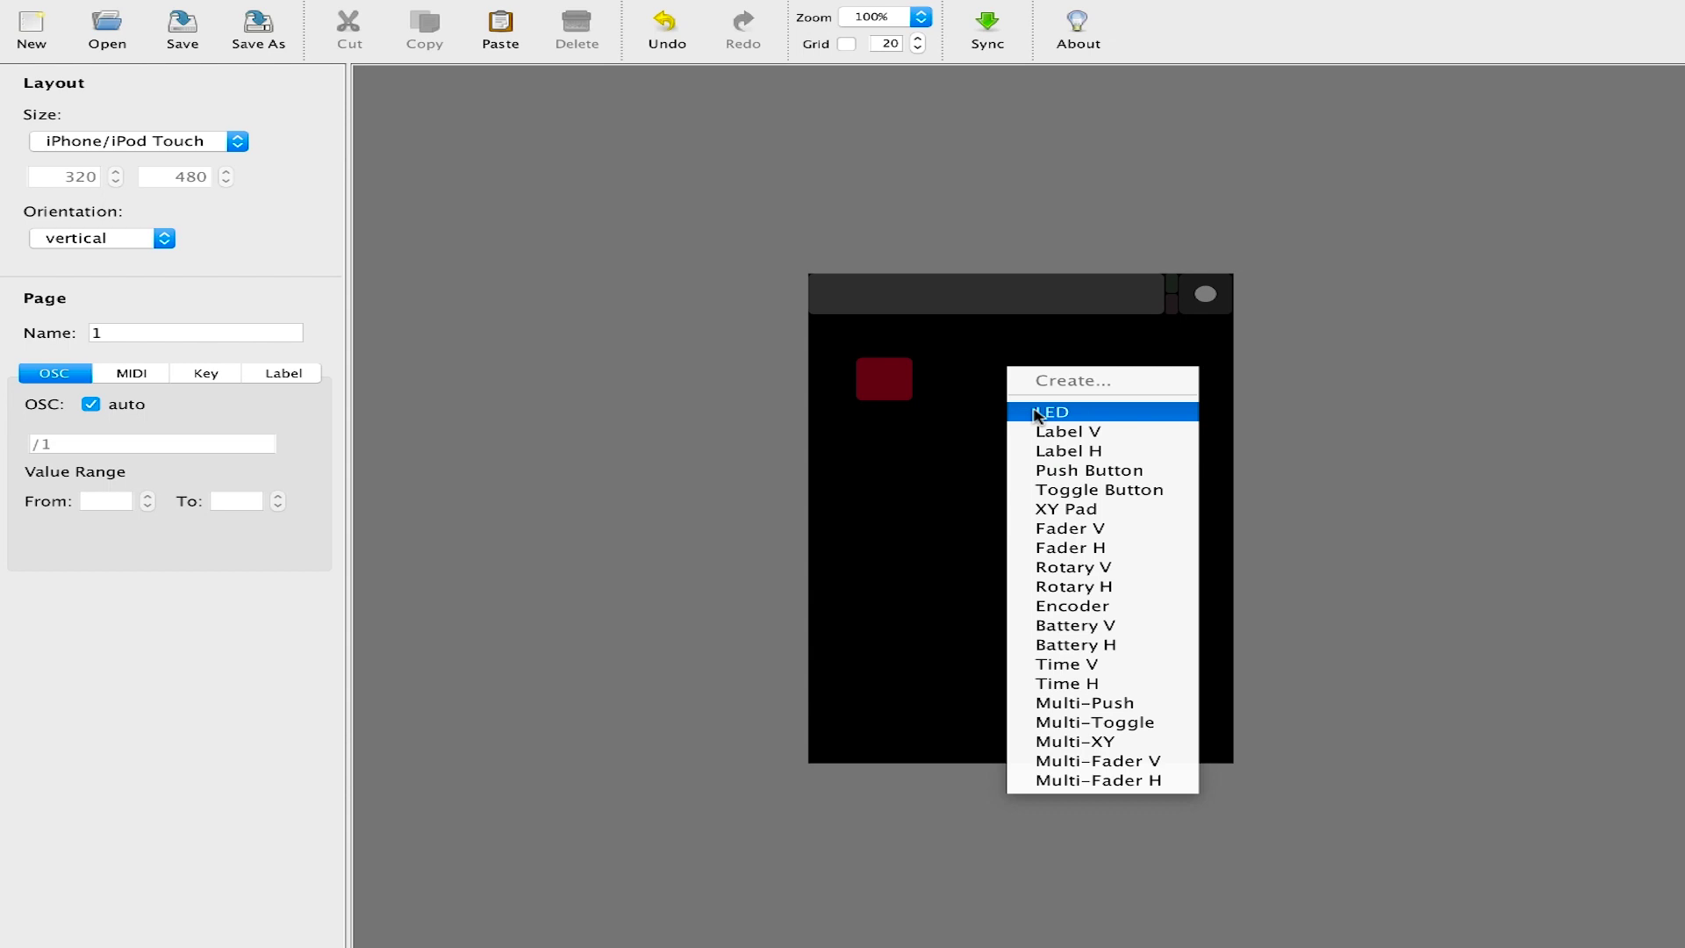
left_click(1163, 478)
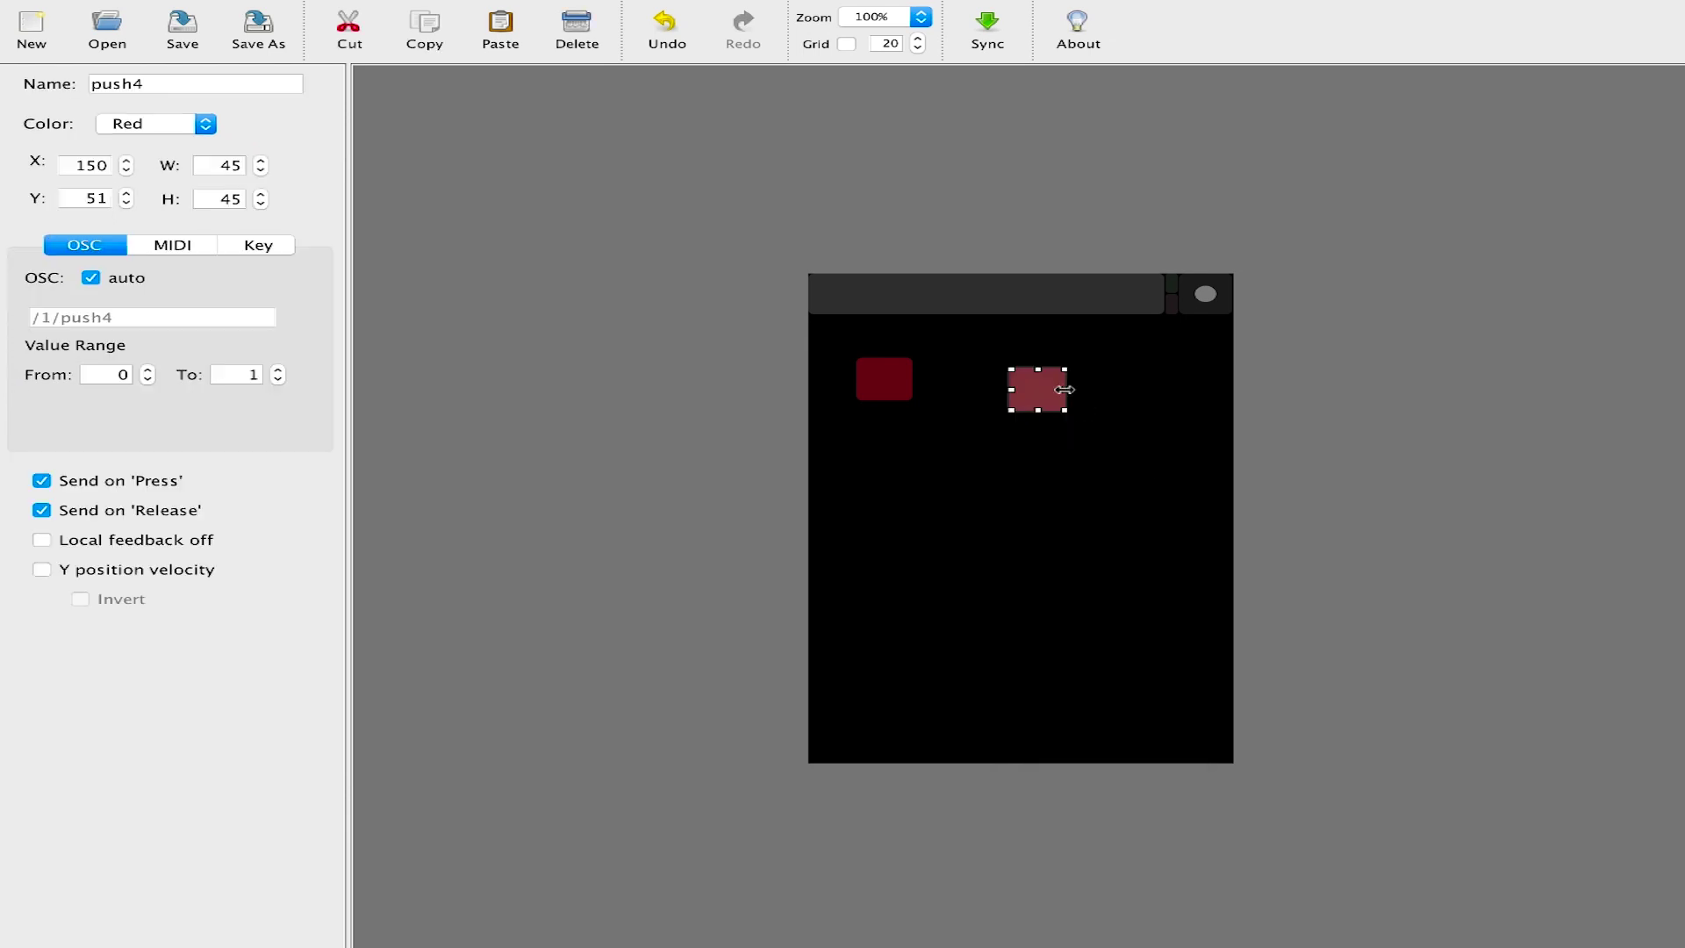
left_click_drag(1028, 397, 1006, 382)
left_click(1045, 411)
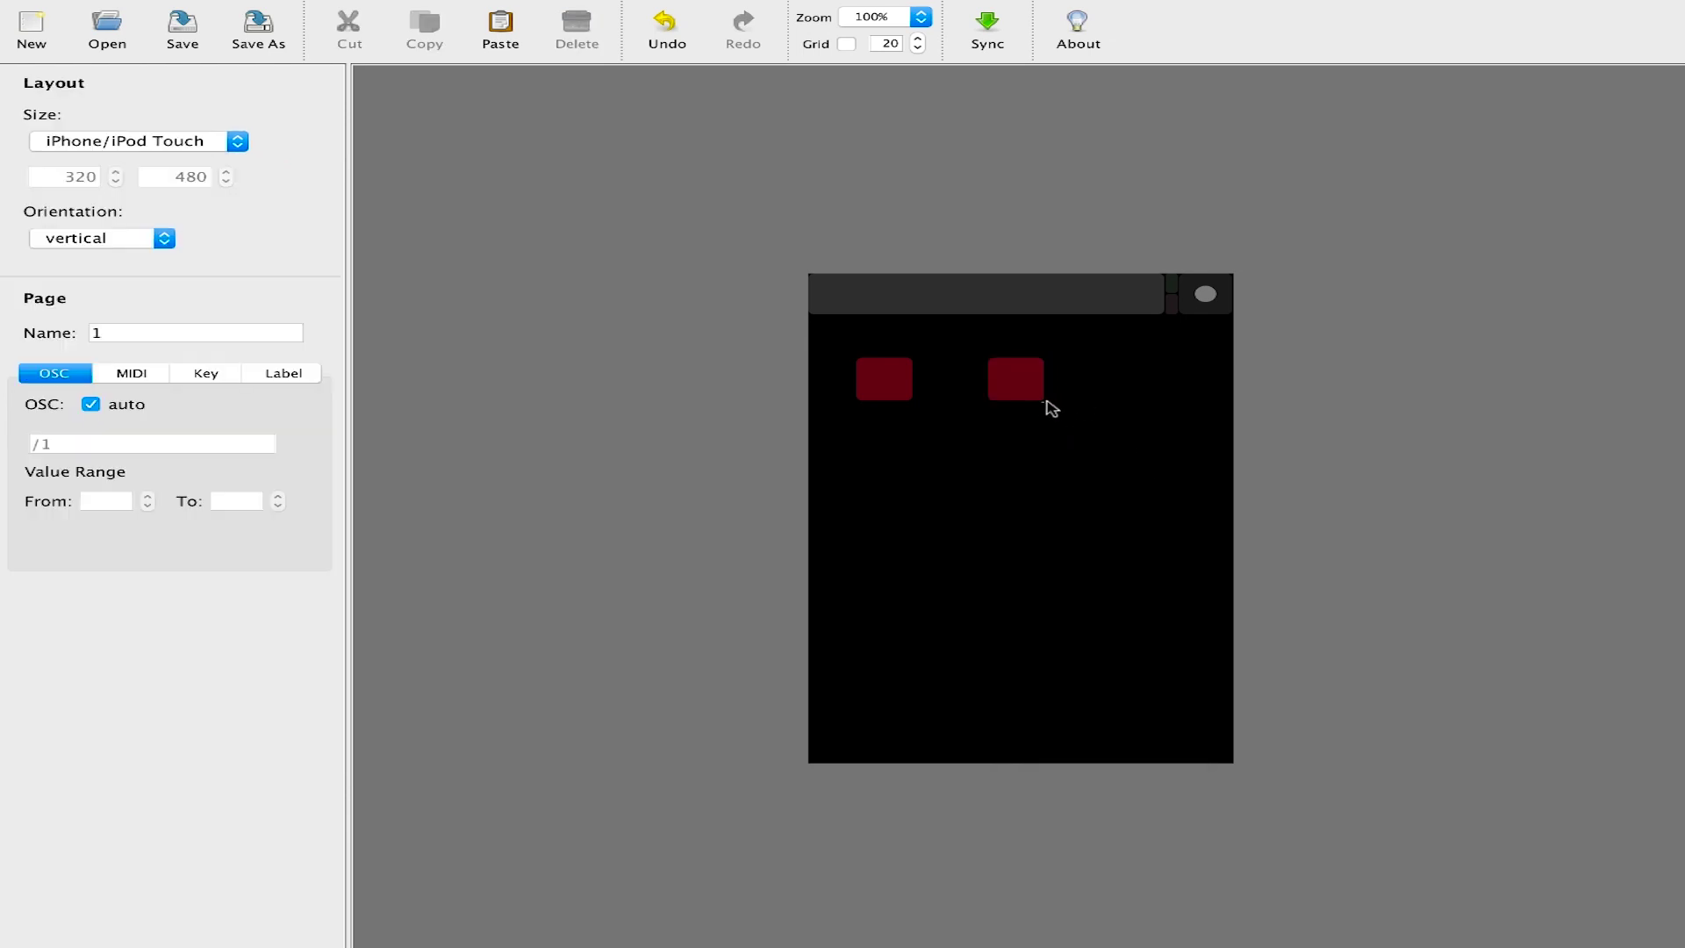
left_click(1026, 391)
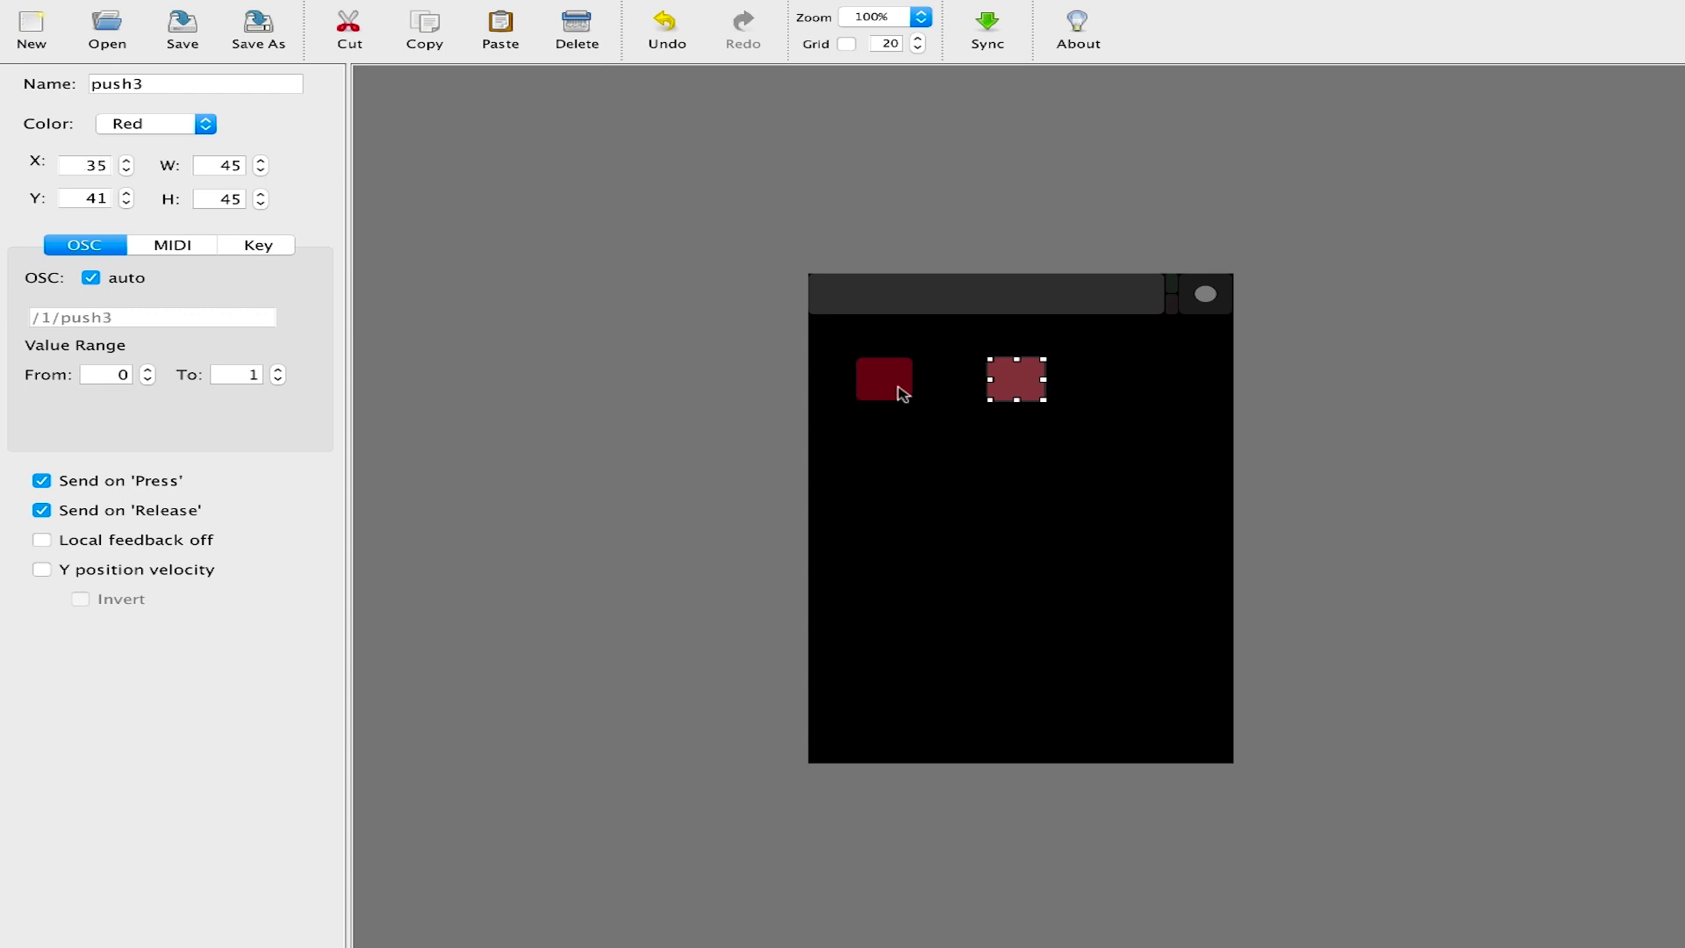
left_click(901, 392)
left_click(91, 277)
Step: Set the left button's OSC address to /beyond/general/enablelaseroutput
left_click(109, 319)
type("/beyond/general/enablelas")
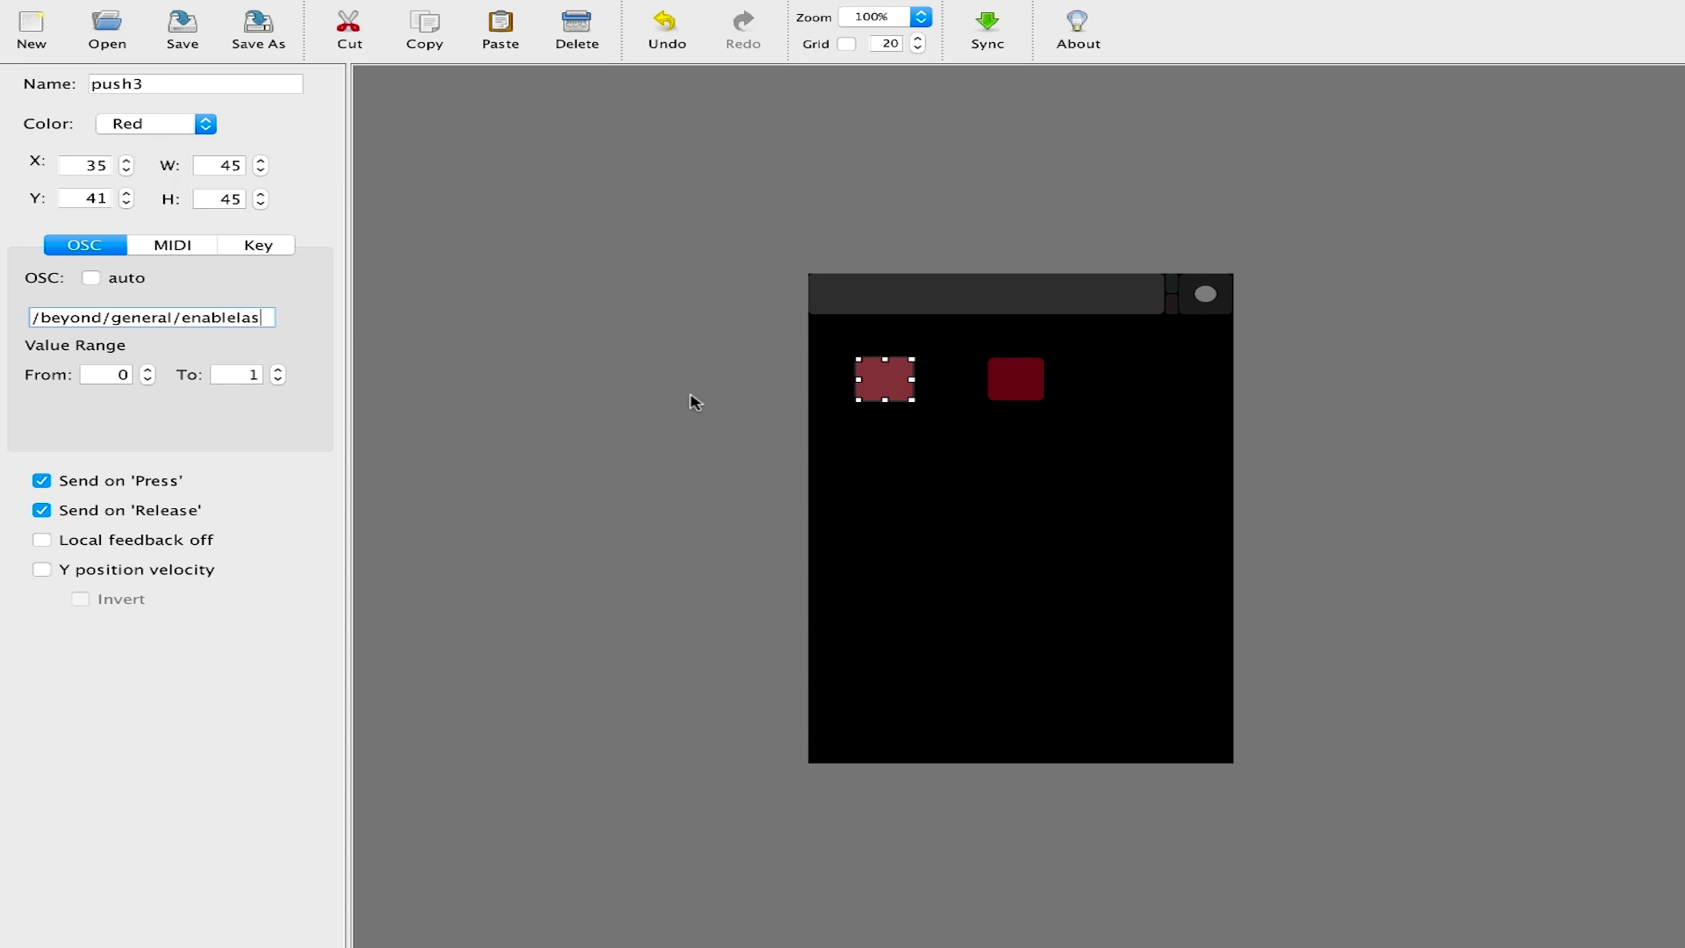
type("eroutput")
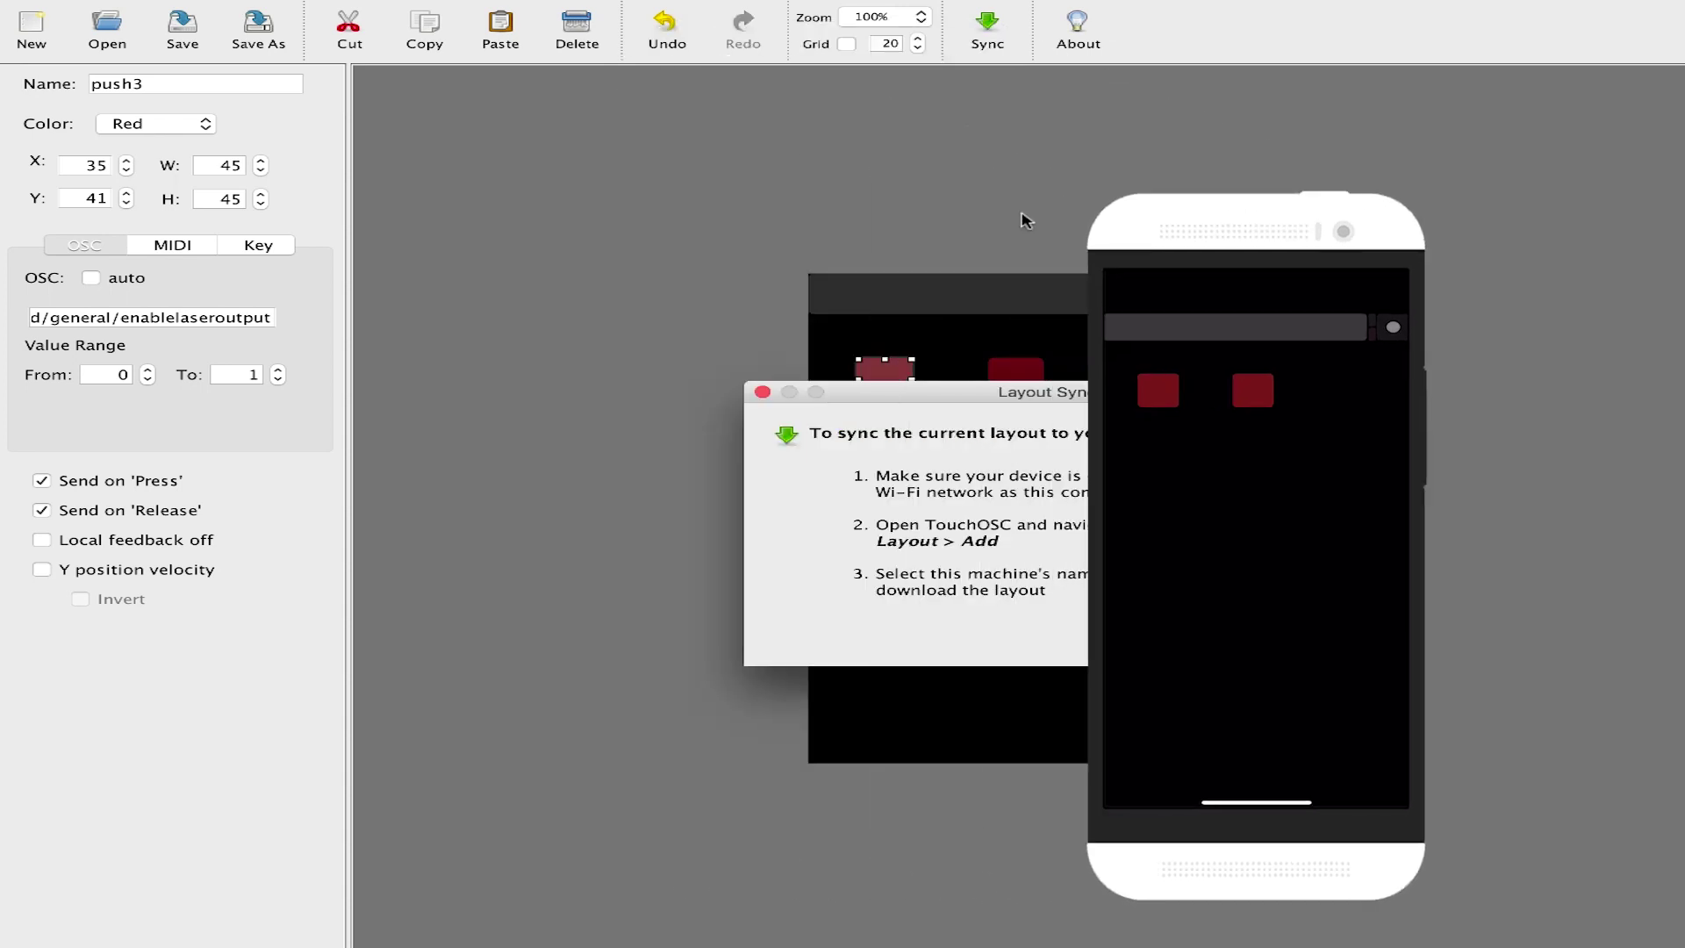
Step: Stop syncing after the phone has downloaded the two-button layout
left_click(1252, 627)
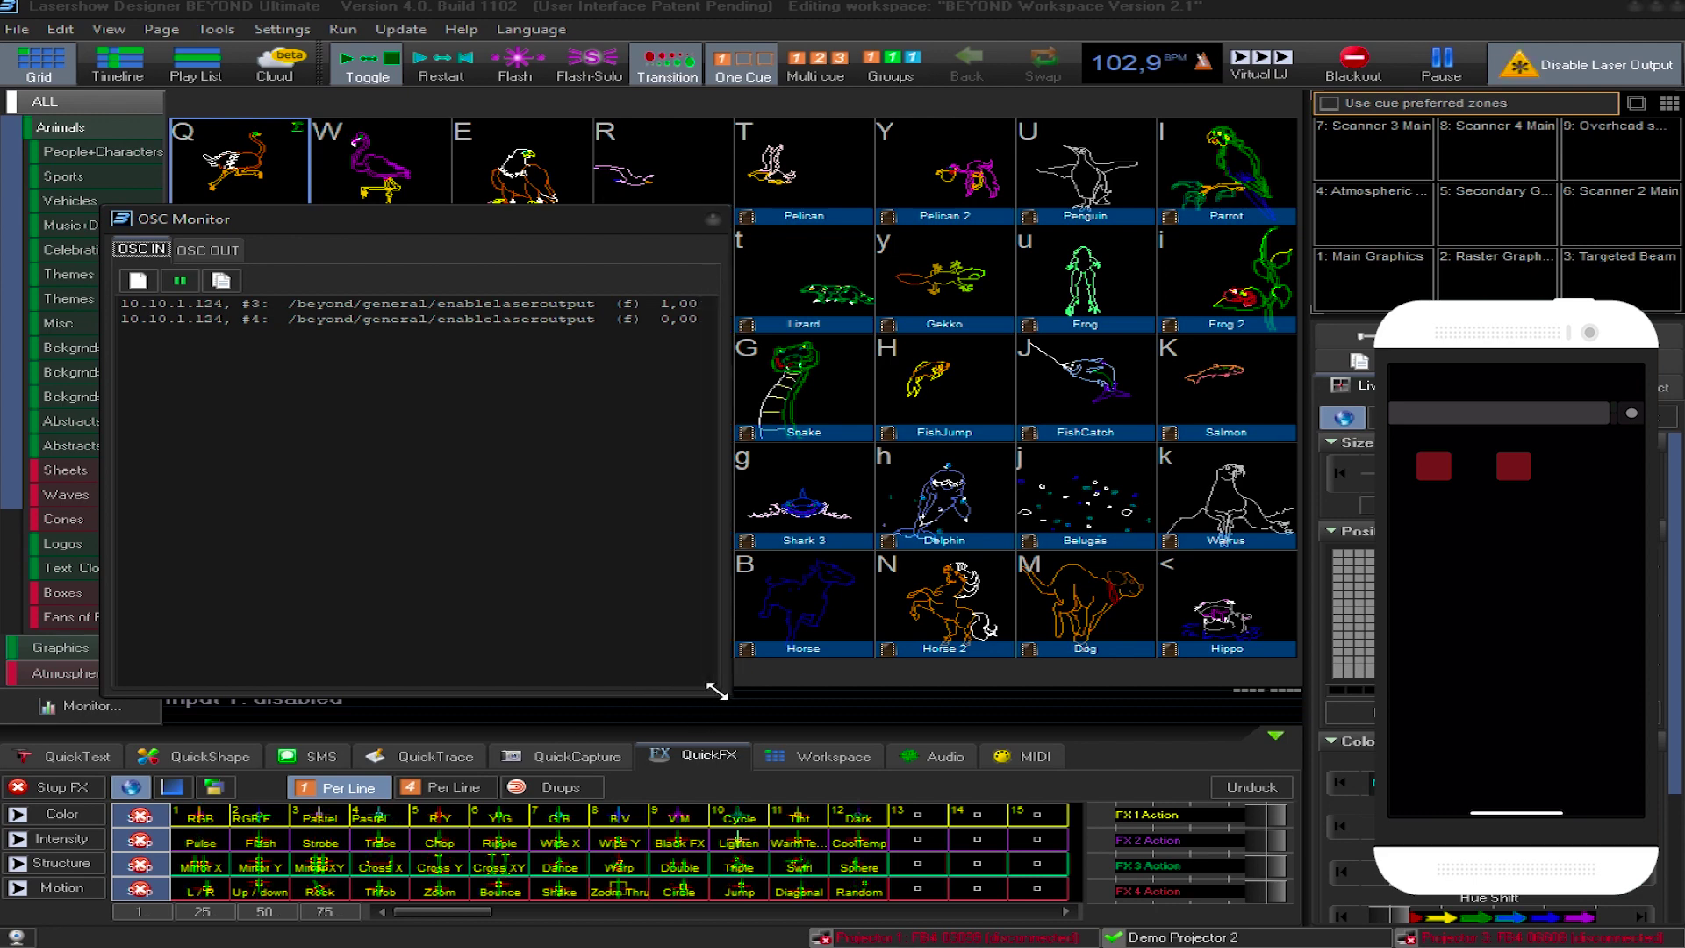
Step: Enlarge the OSC Monitor to watch incoming /beyond/general/enablelaseroutput messages
left_click_drag(684, 675, 946, 717)
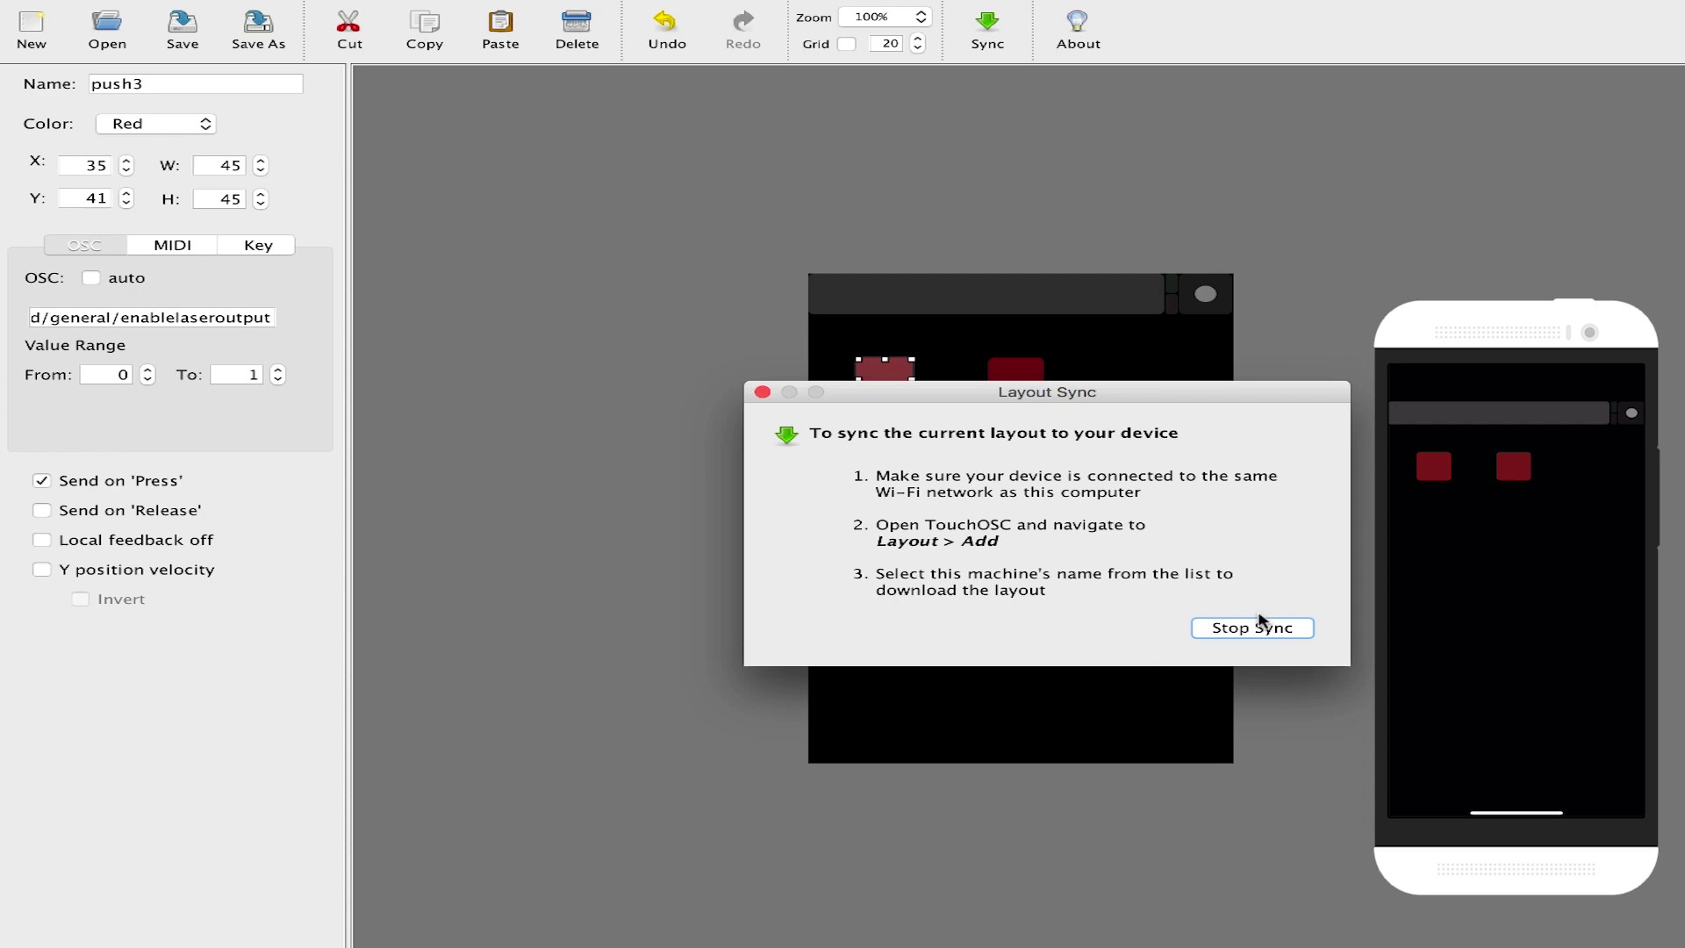
Step: Give push4 the address /beyond/general/disablelaseroutput, pasted from push3, sending on press only
left_click(1262, 633)
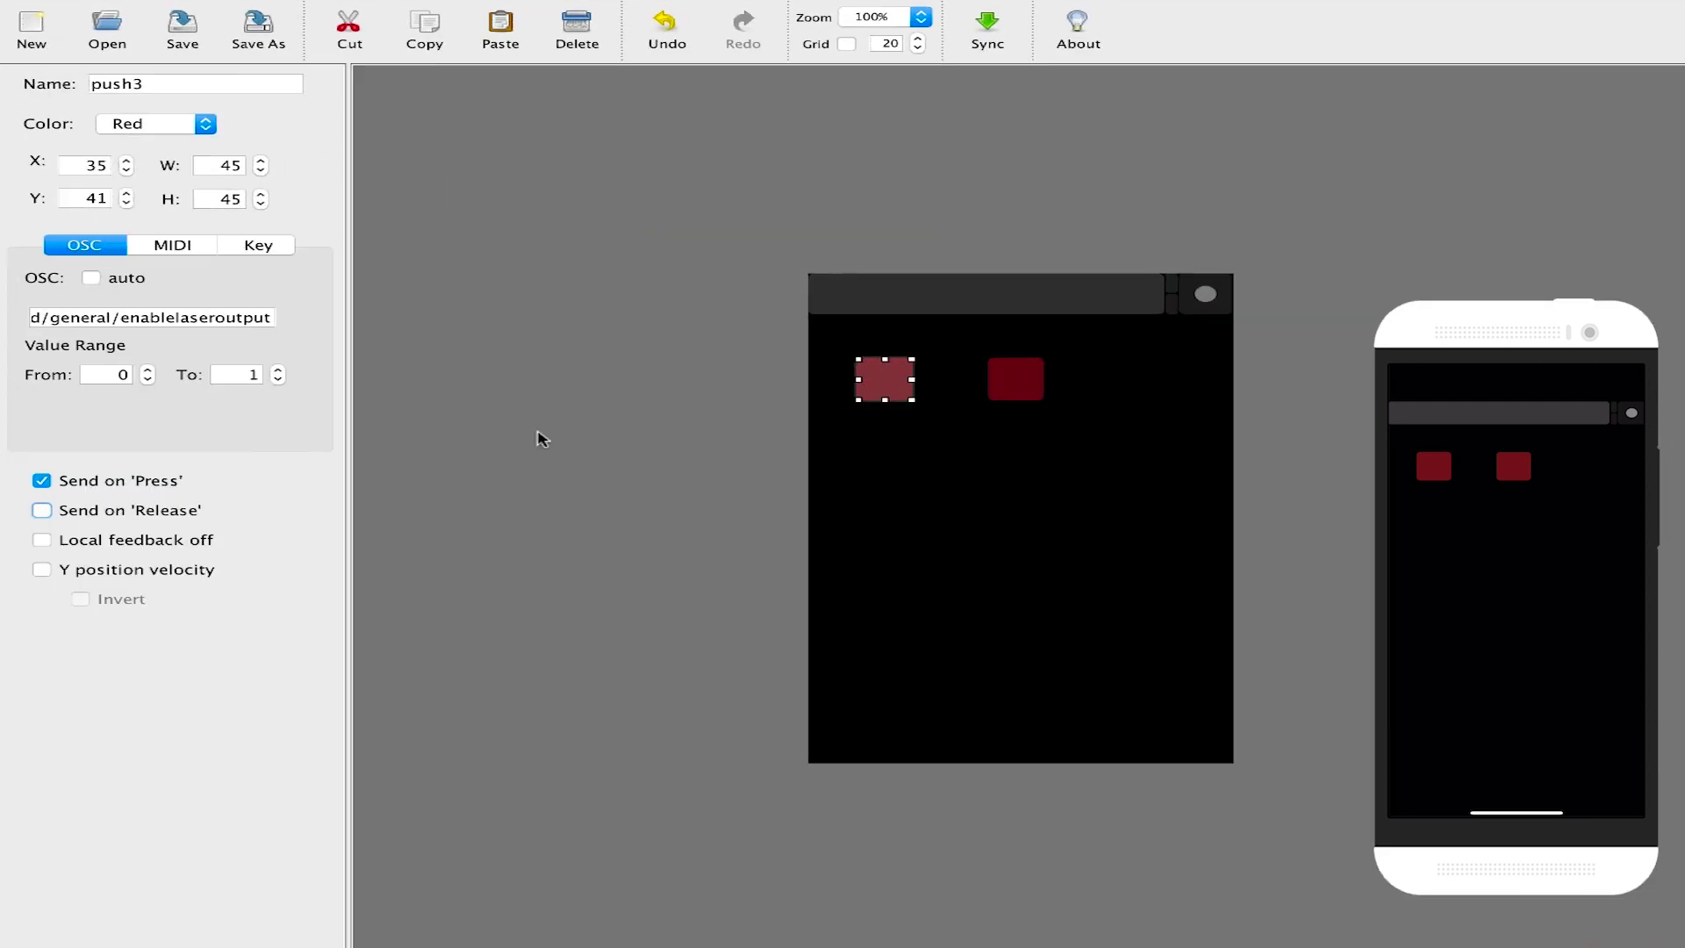
left_click(182, 318)
left_click(998, 389)
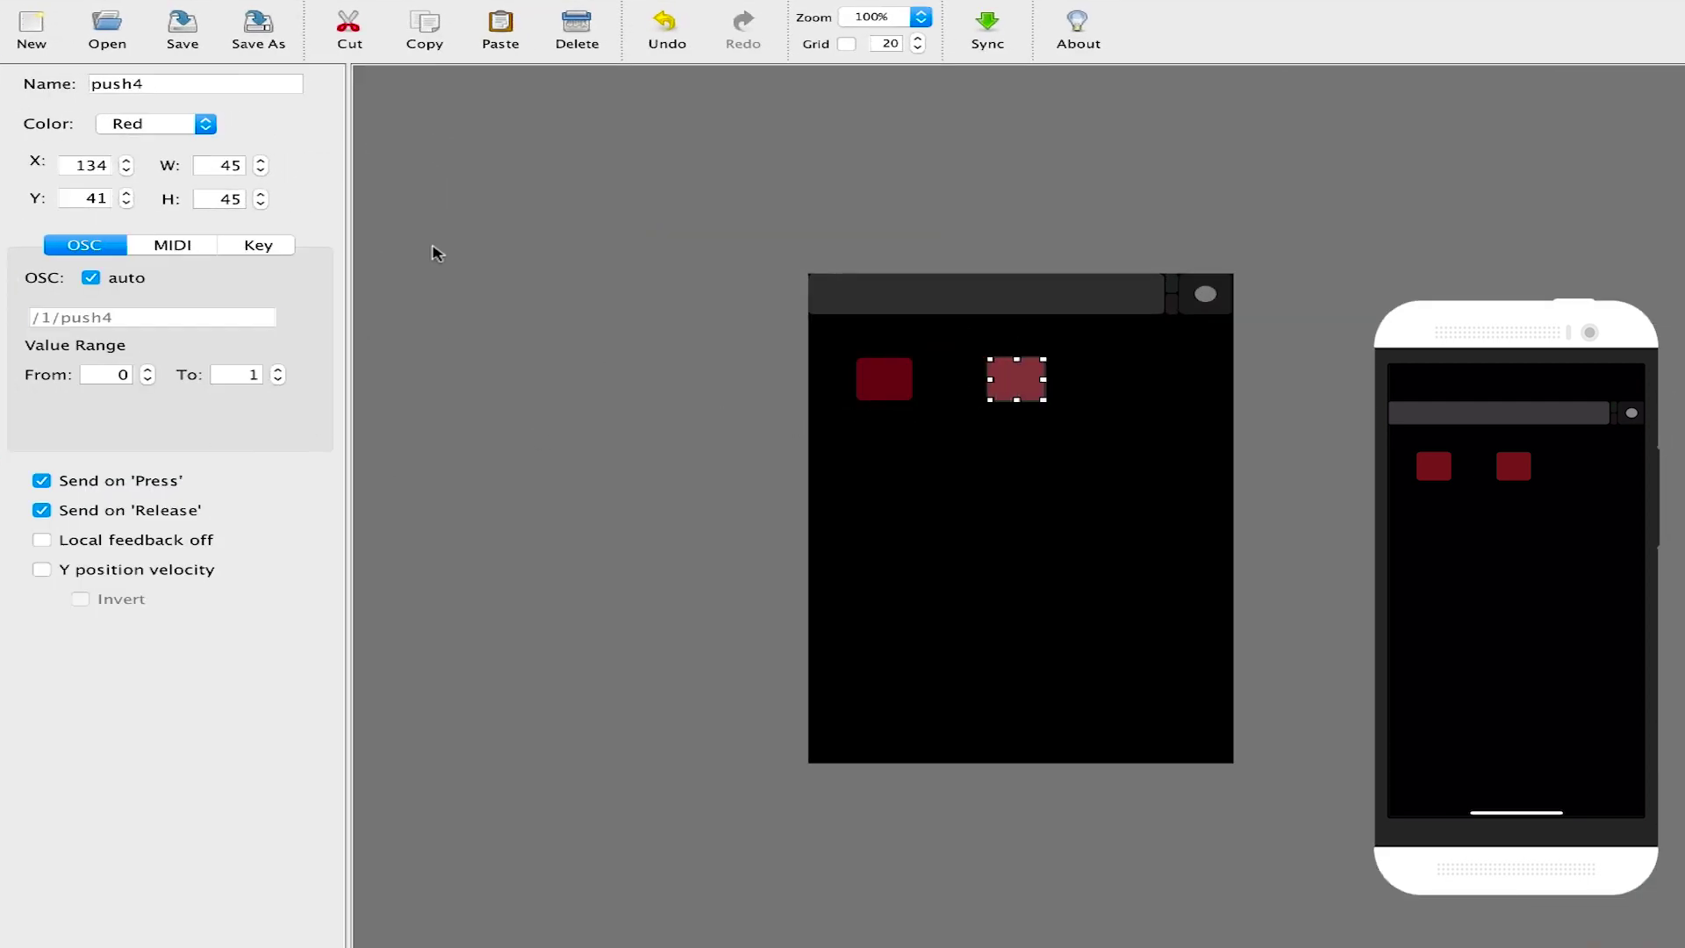
left_click(152, 317)
key("super+a")
key("super+v")
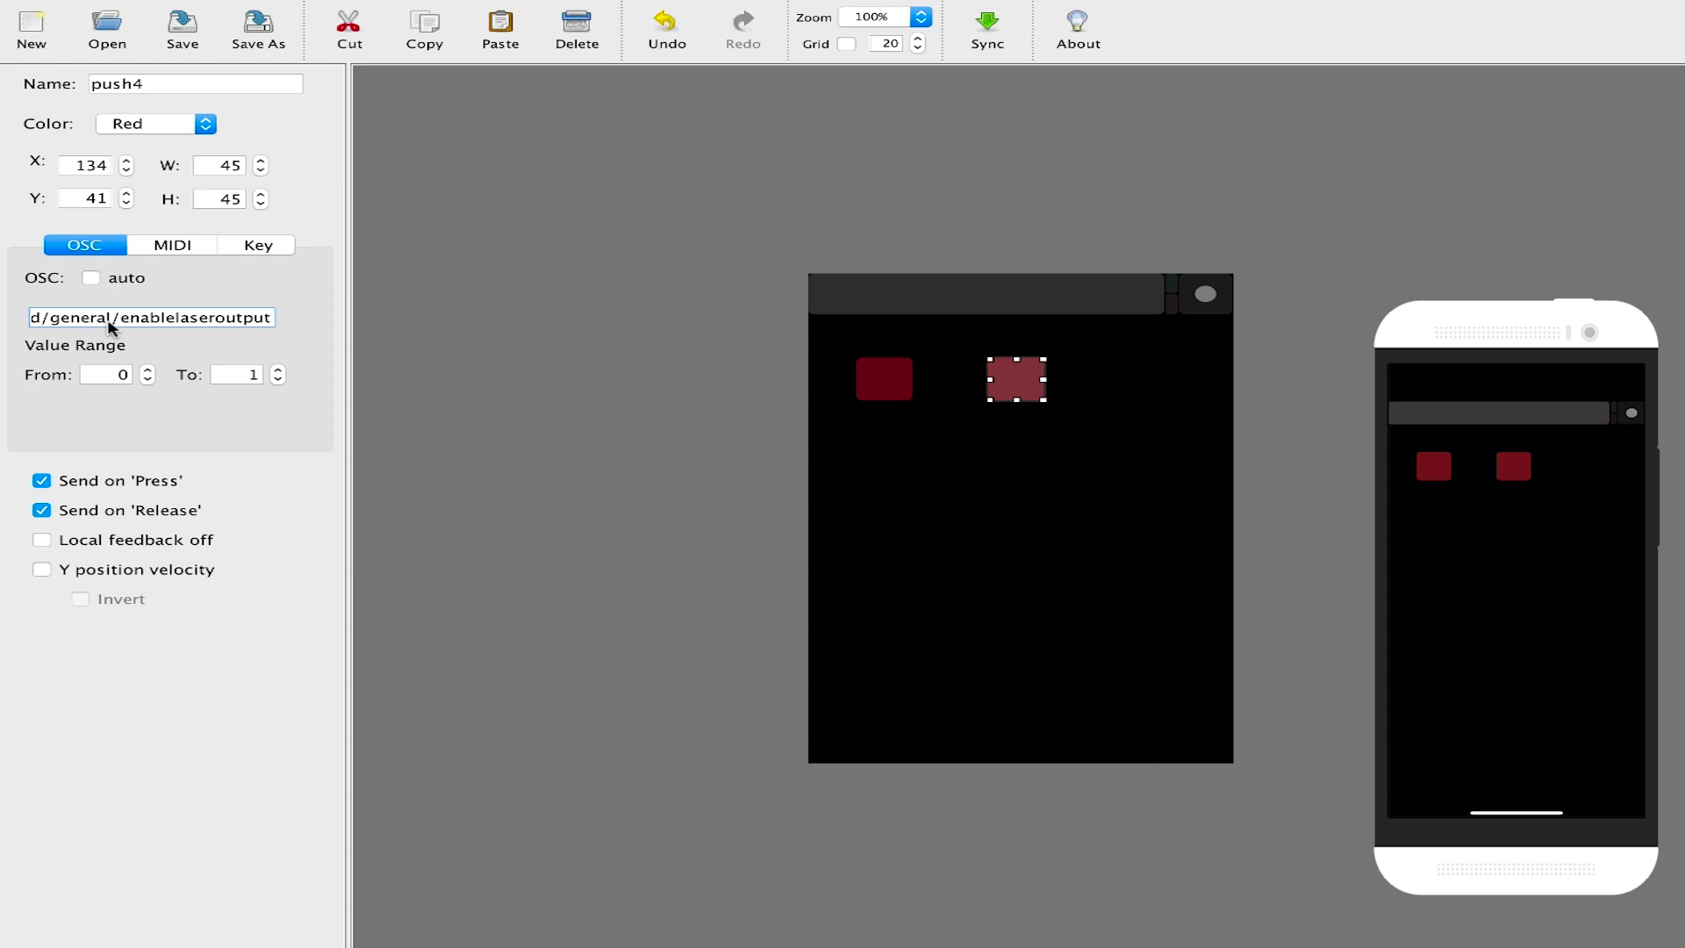
left_click_drag(119, 317, 174, 323)
type("disable")
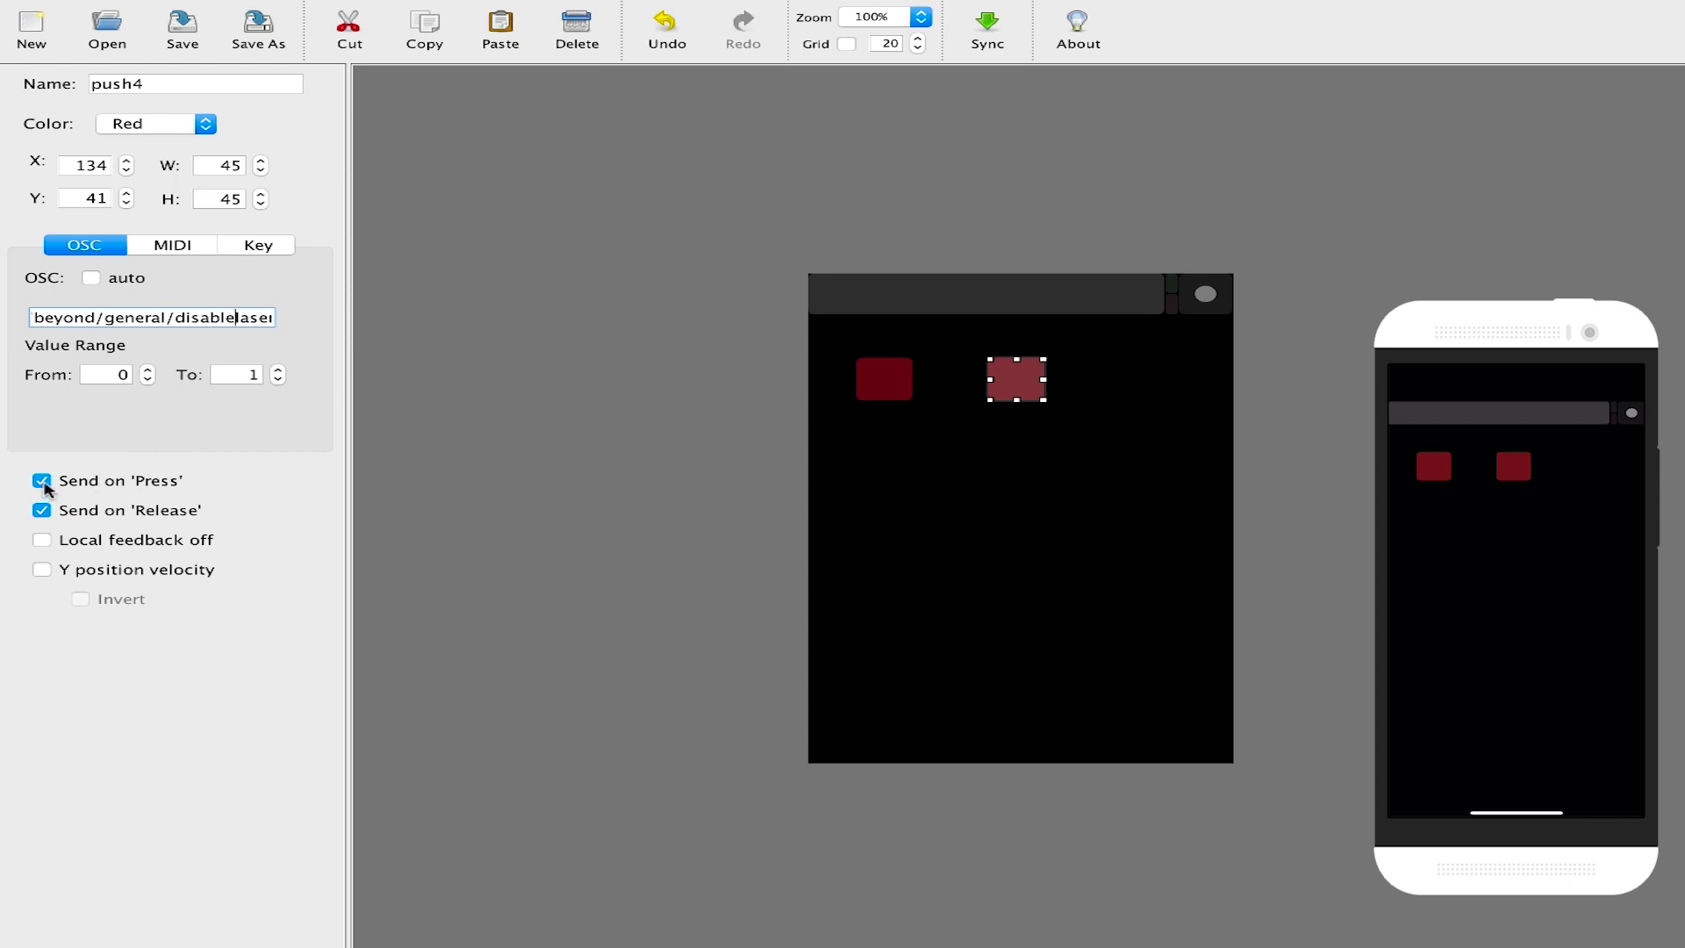
left_click(42, 510)
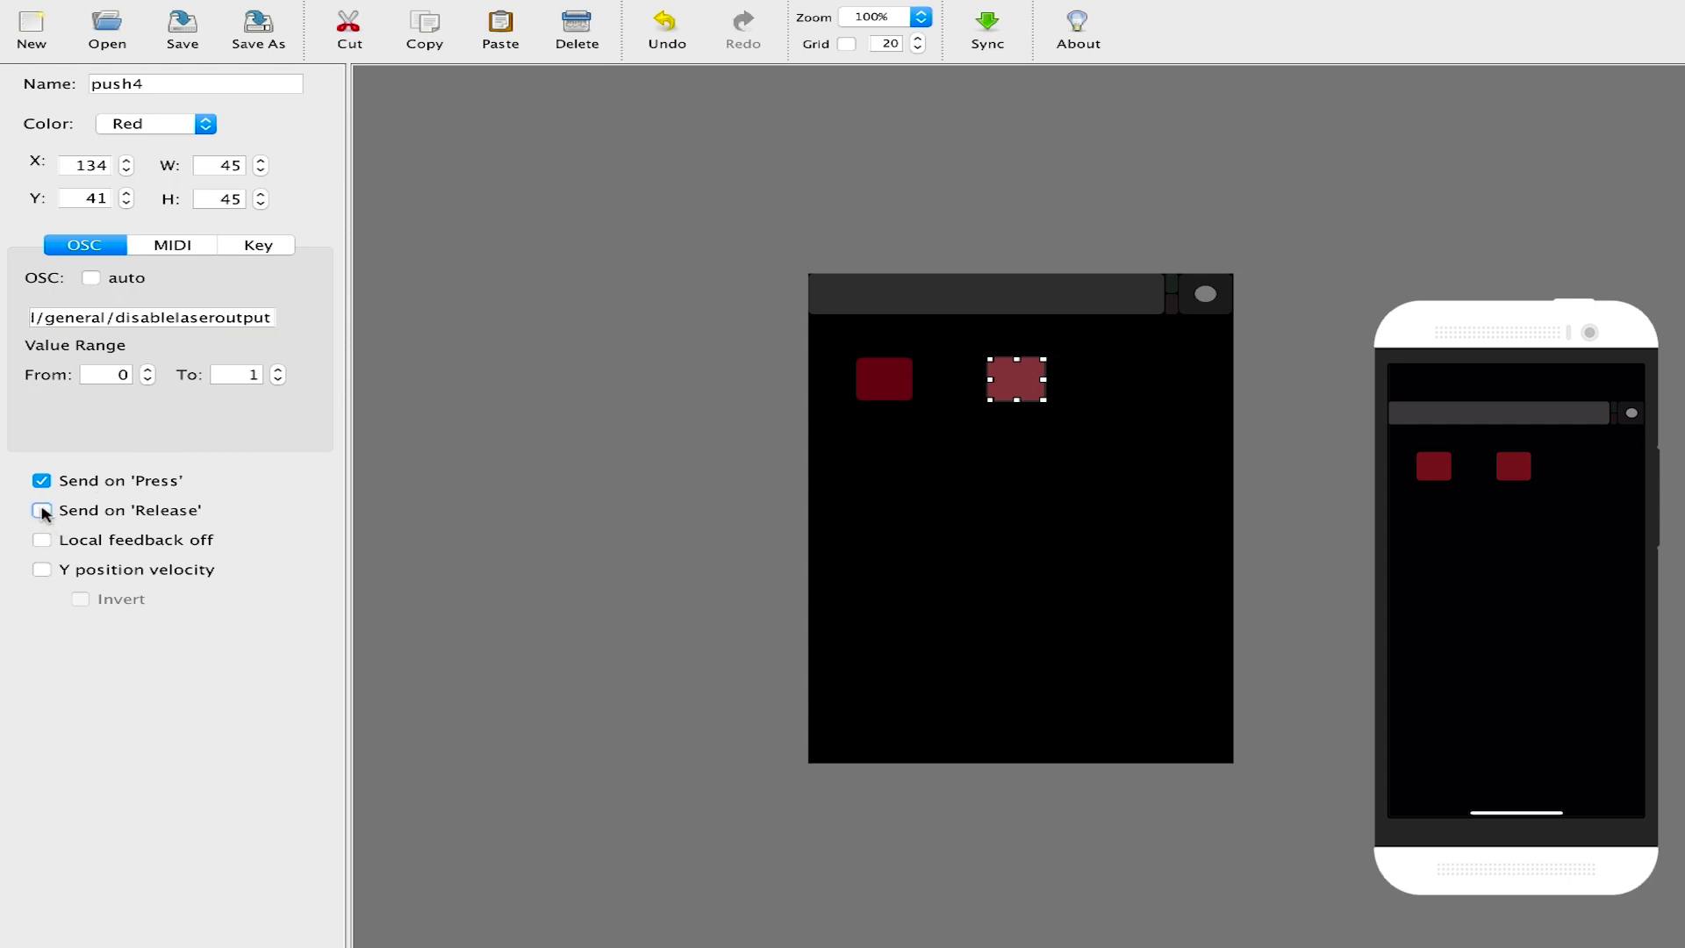
Step: Sync the updated enable/disable layout to the phone and stop syncing
left_click(984, 22)
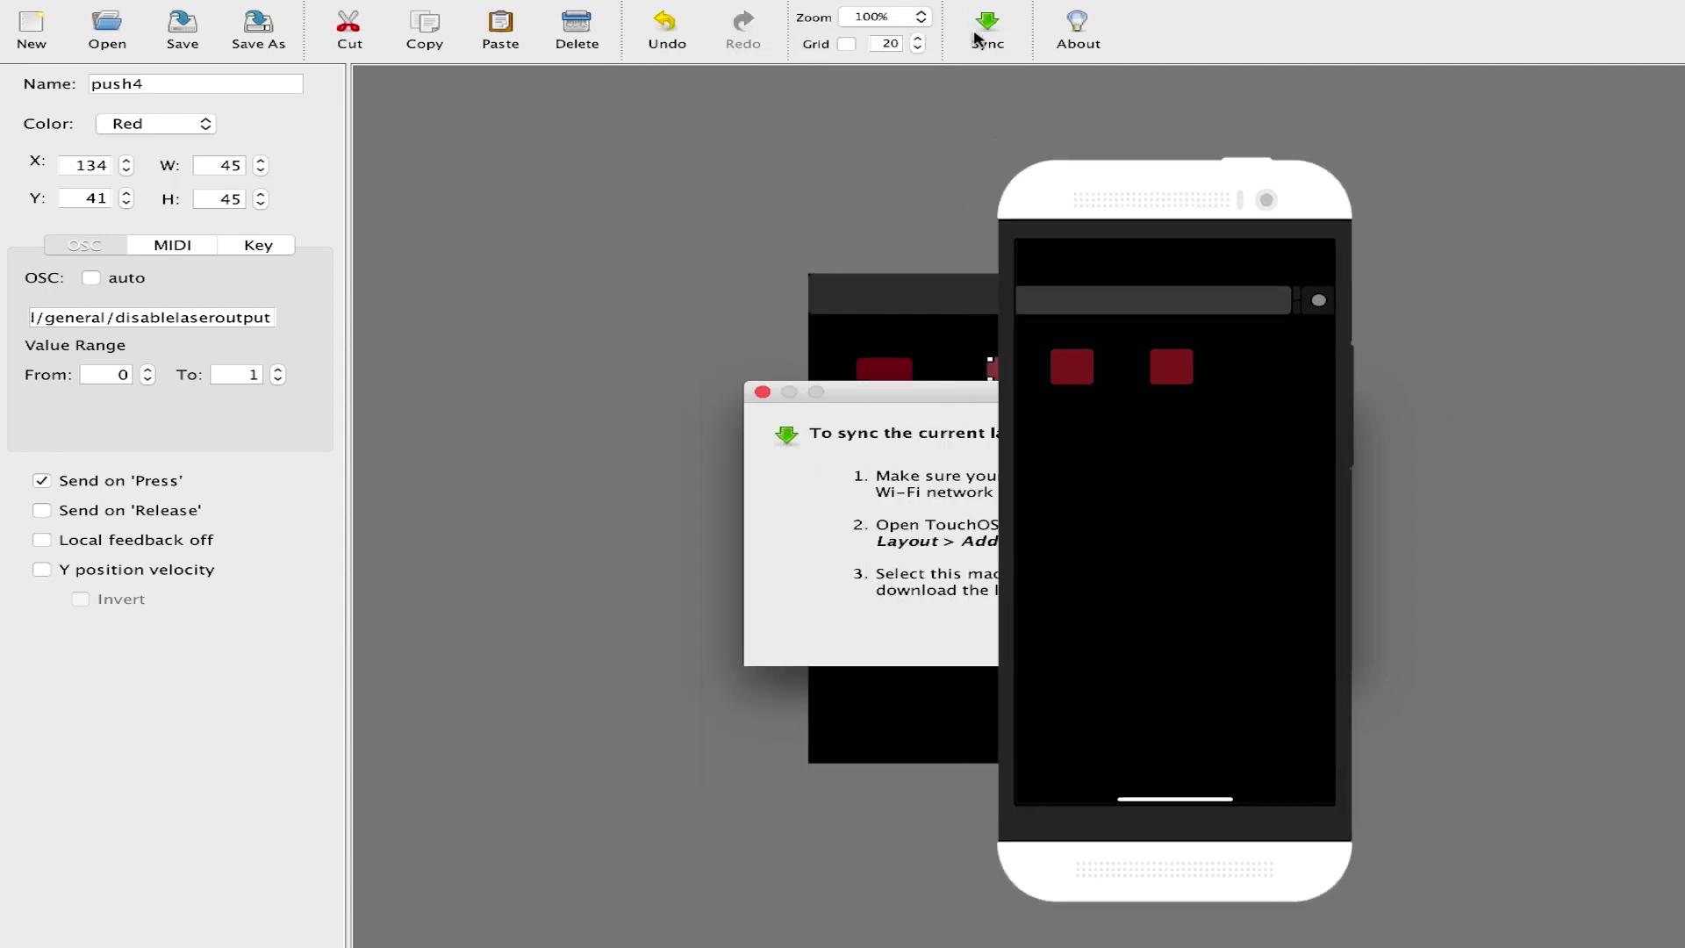
left_click(1250, 629)
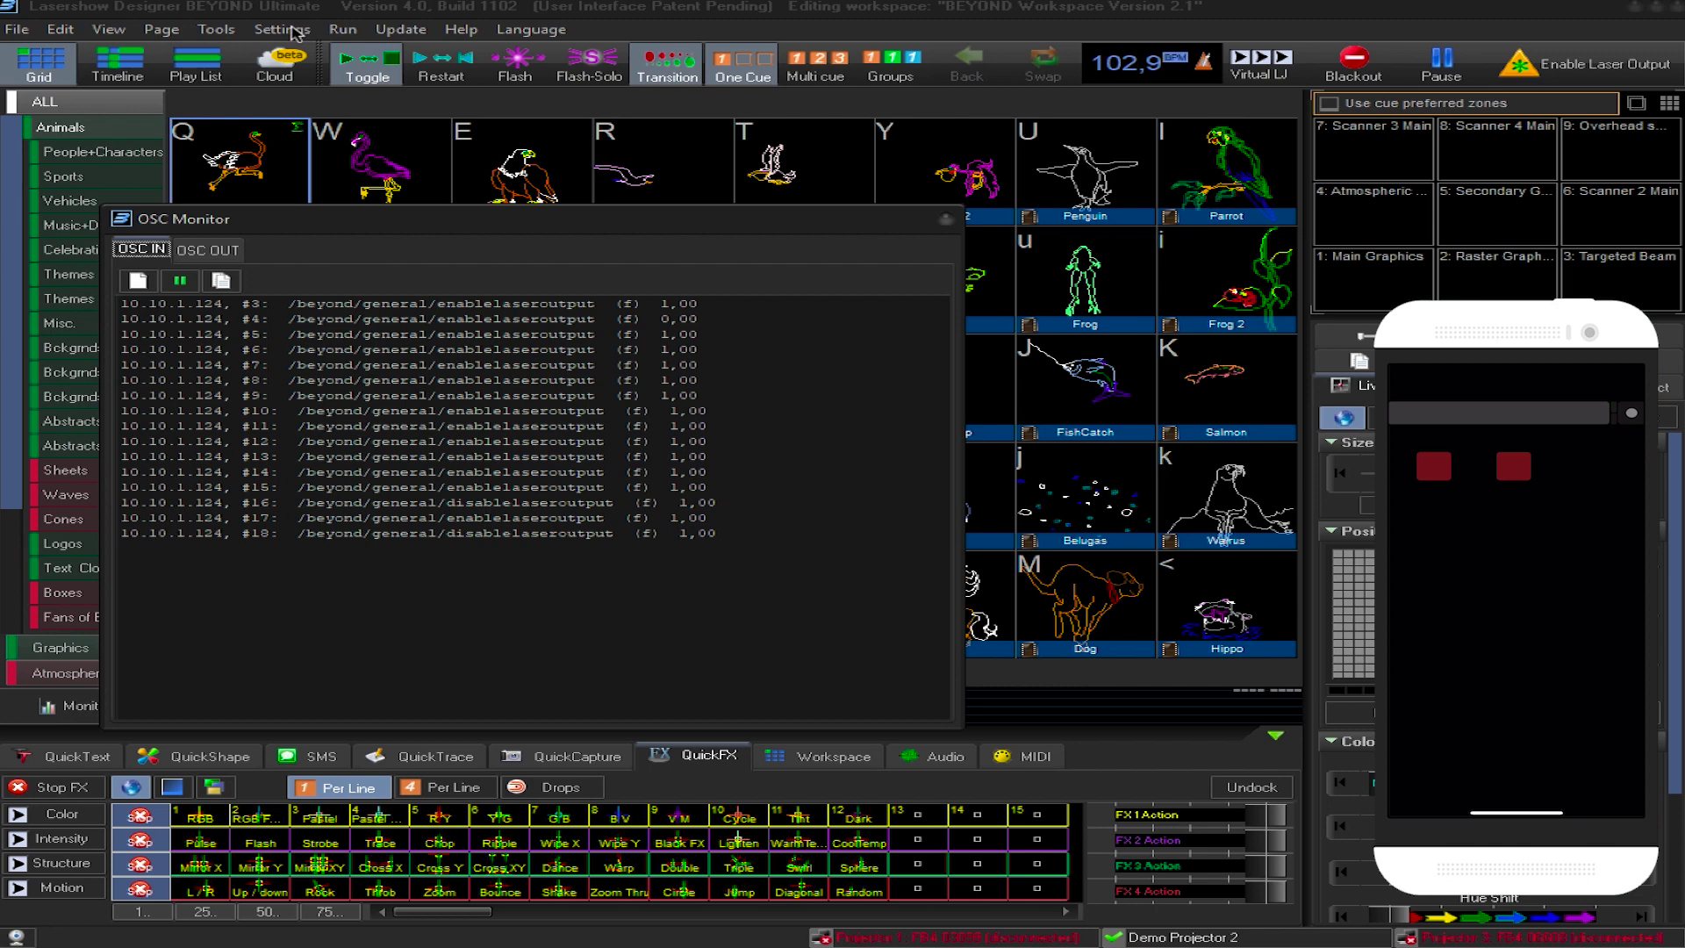
Step: Show the standard server's BEYOND OSC documentation in the OSC Server settings
left_click(296, 32)
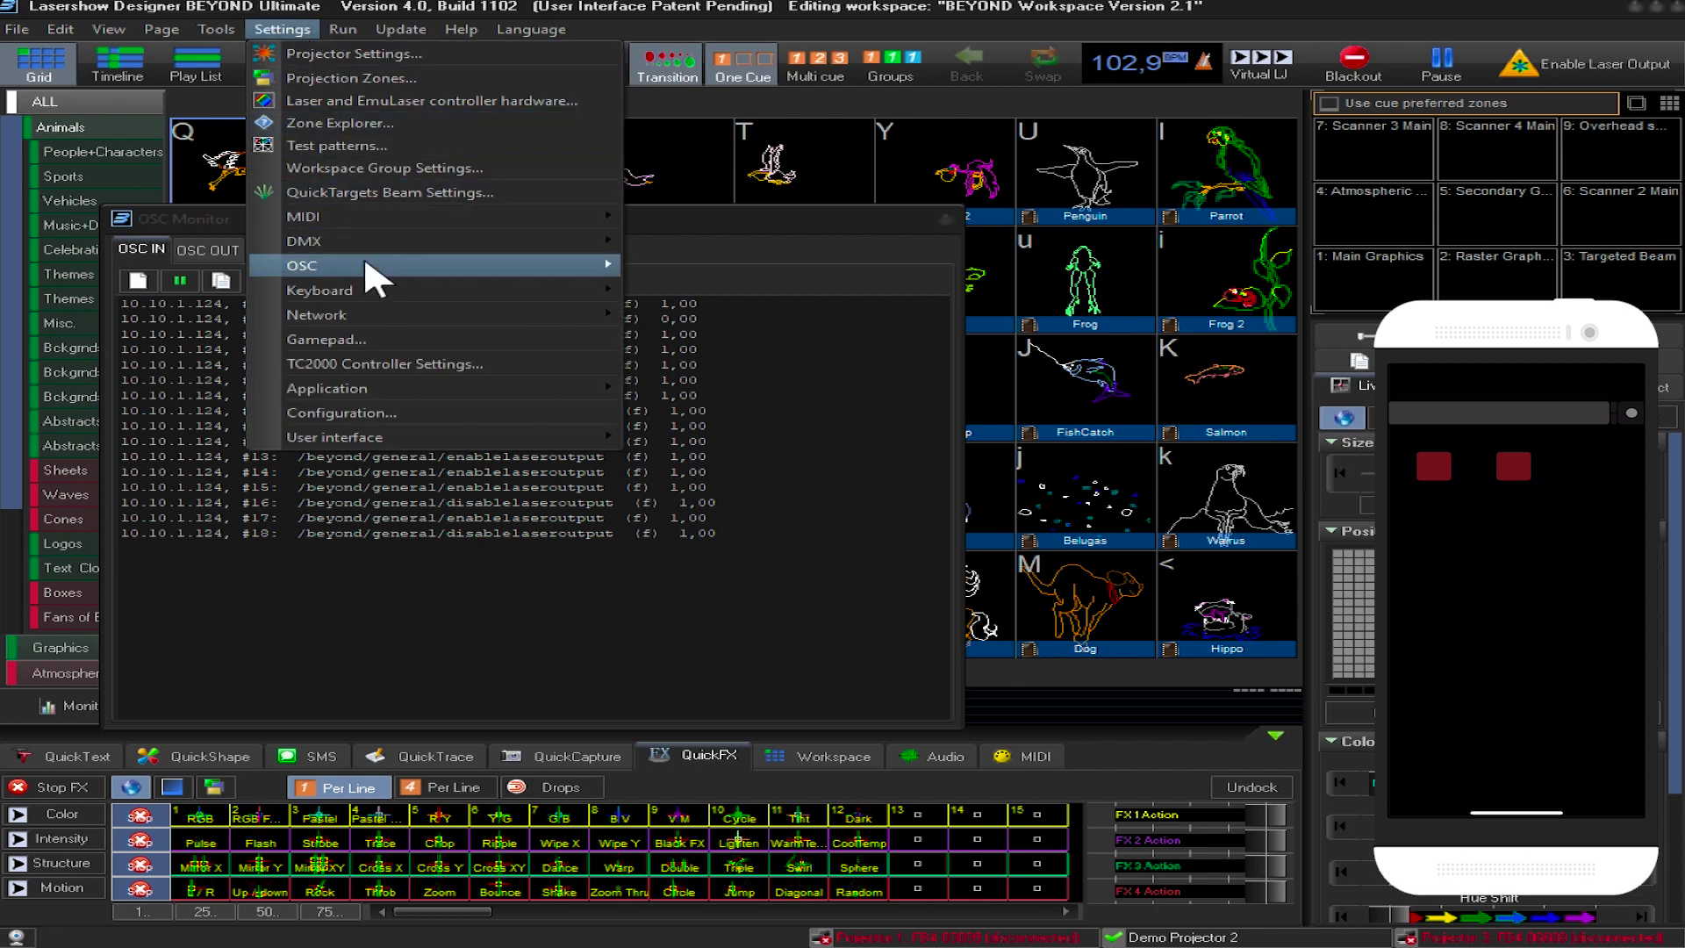
mouse_move(302, 265)
left_click(738, 288)
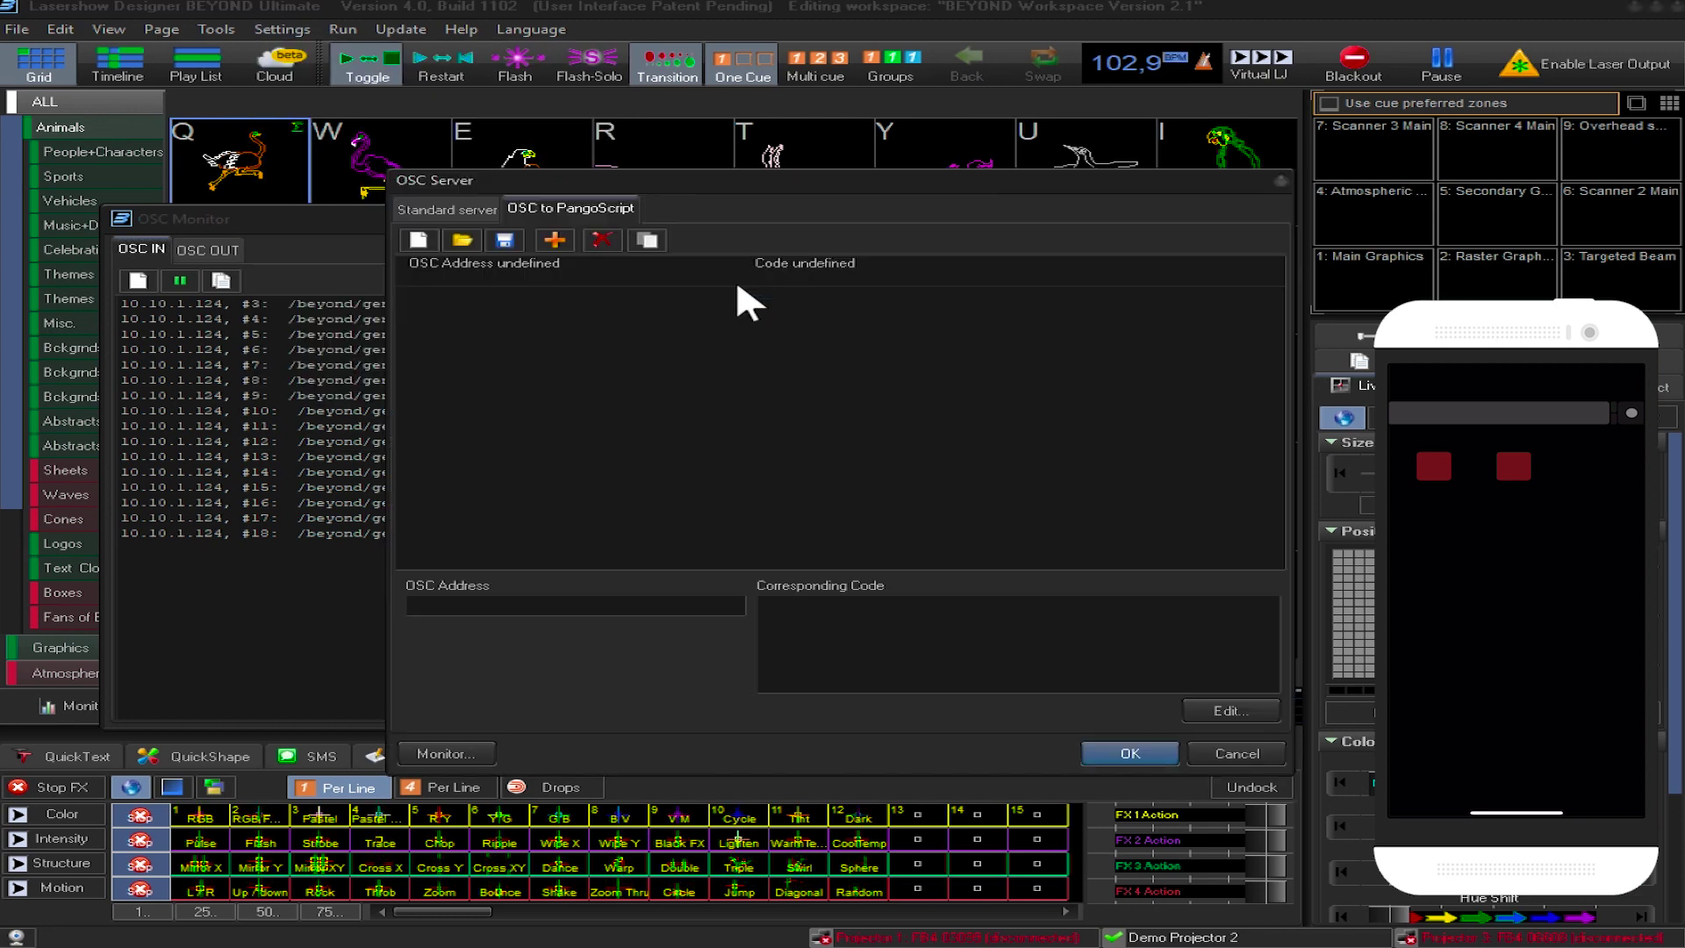
left_click(448, 208)
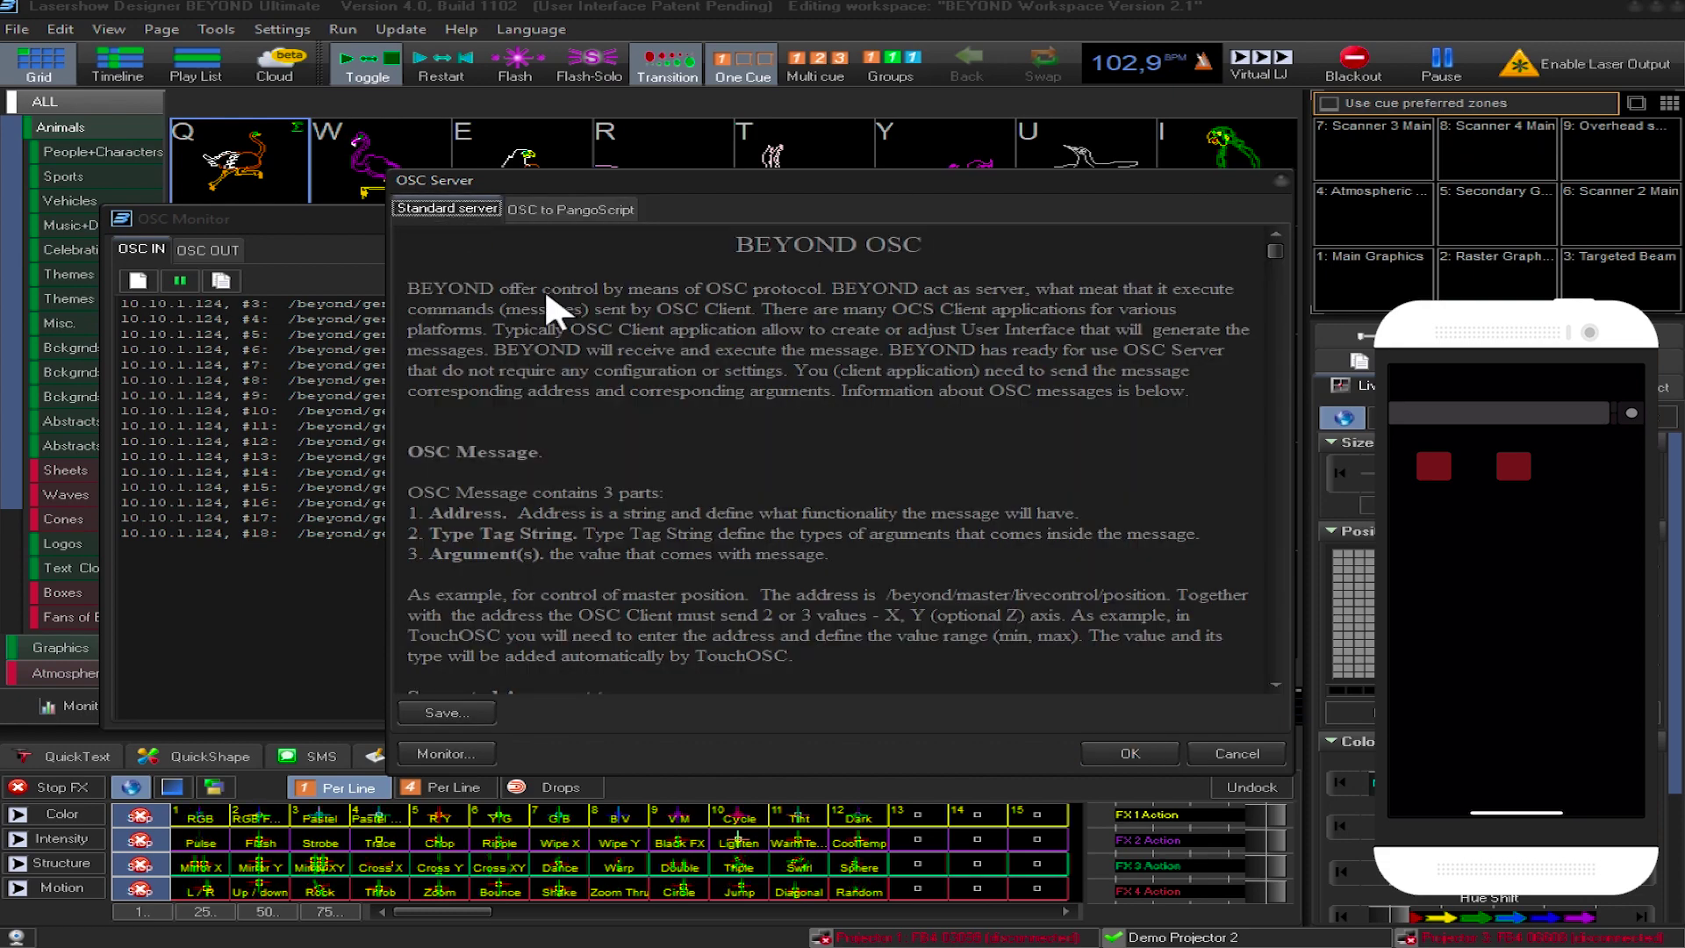